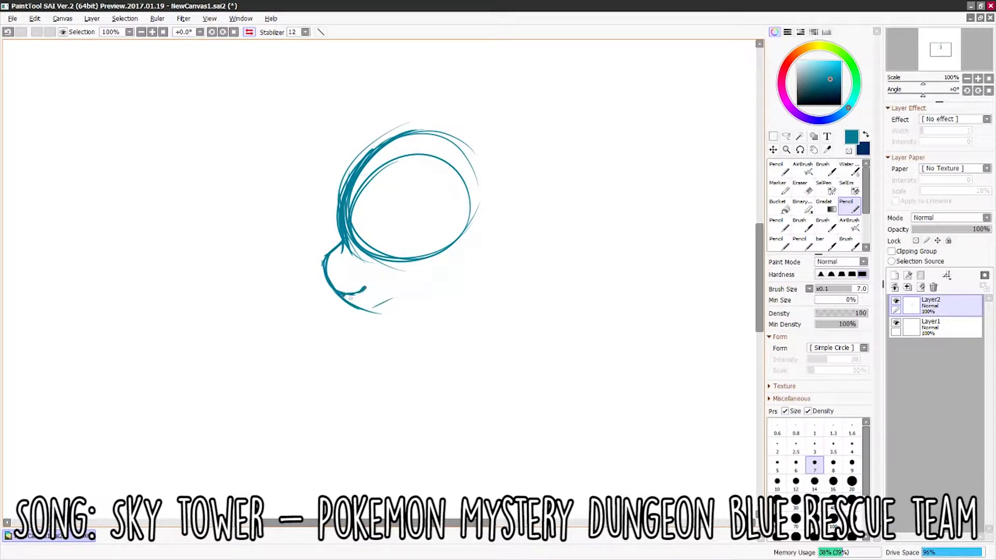
- Erase leftover construction lines, then sketch teal hair strands, the jaw, hair over the eye and a cheek line
mouse_move(363, 249)
left_mouse_down()
mouse_move(498, 156)
mouse_move(480, 231)
left_mouse_up()
left_click_drag(373, 140, 293, 182)
left_click_drag(363, 148, 298, 239)
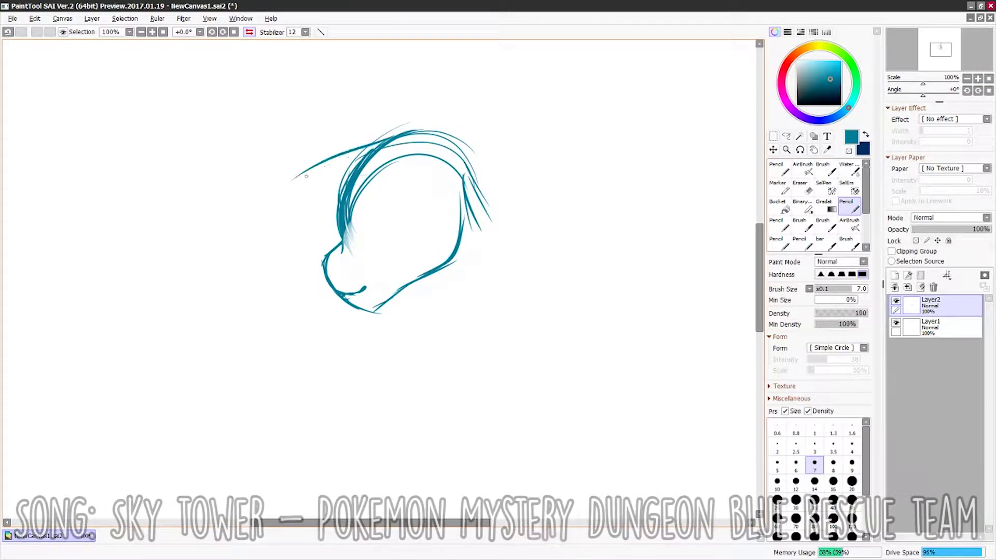
left_click_drag(463, 176, 399, 286)
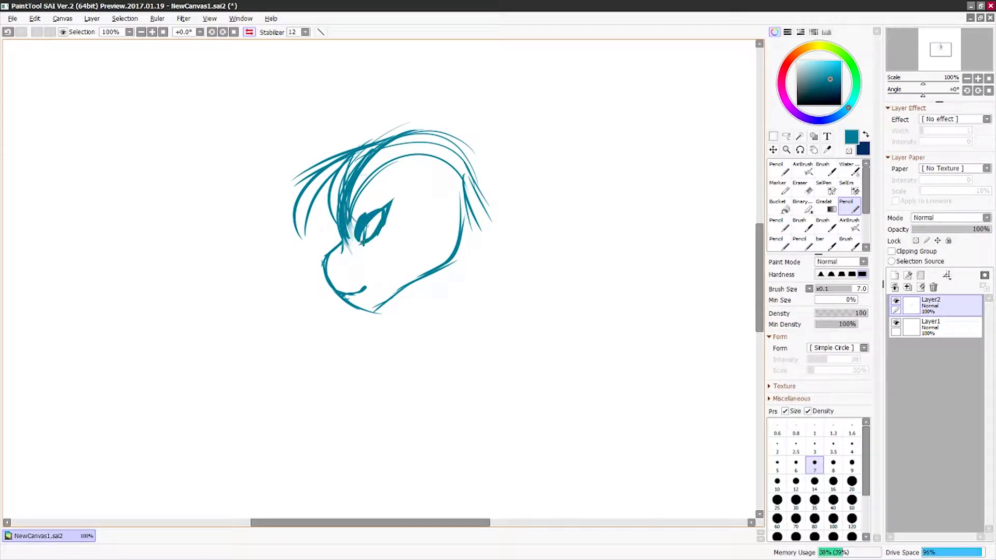
left_click_drag(369, 162, 410, 224)
left_click_drag(390, 184, 444, 214)
left_click_drag(417, 200, 430, 262)
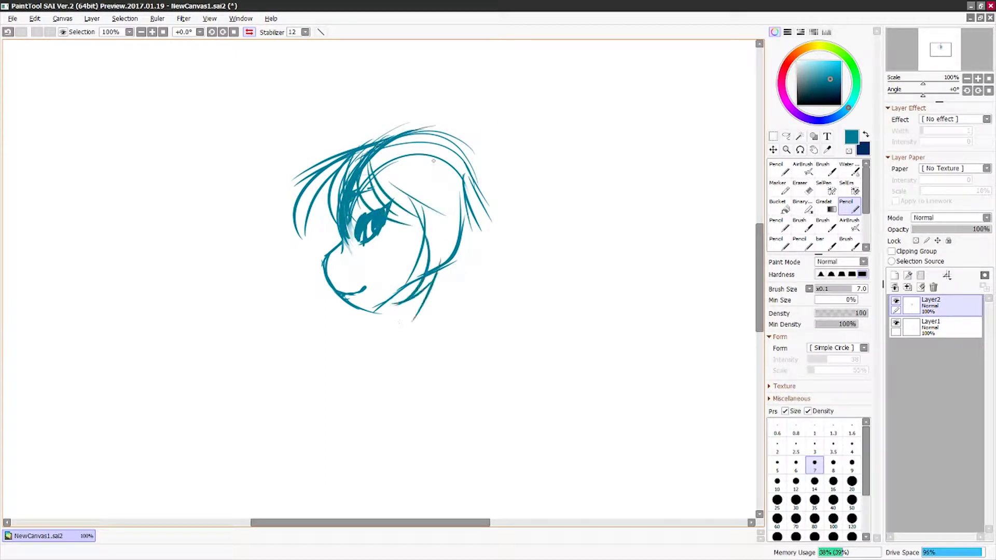
- Sketch the large side ear, the tall pointed ear and the neck lines
left_click_drag(412, 149, 461, 241)
left_click_drag(529, 222, 480, 247)
left_click_drag(402, 133, 524, 59)
left_click_drag(527, 60, 468, 148)
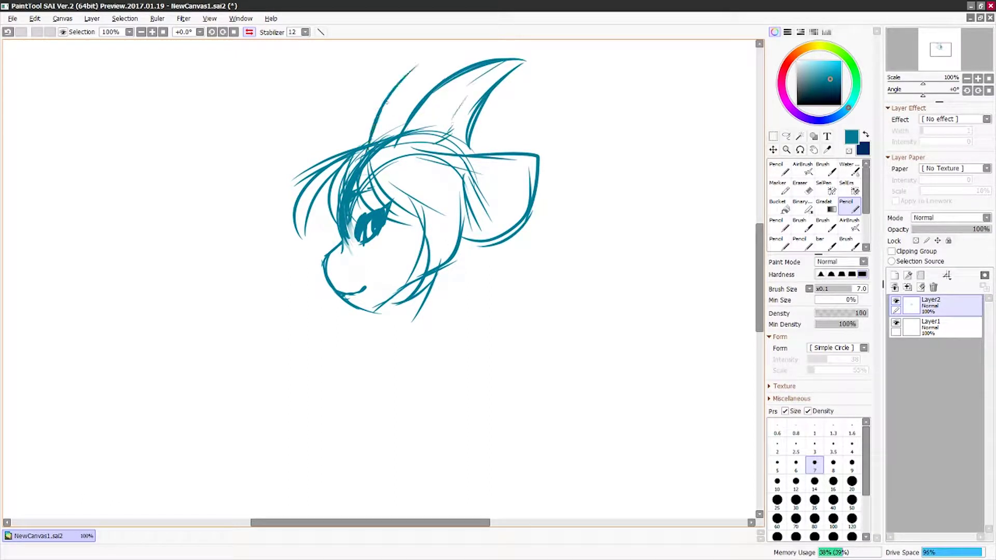
left_click_drag(417, 283, 406, 328)
left_click_drag(454, 239, 480, 351)
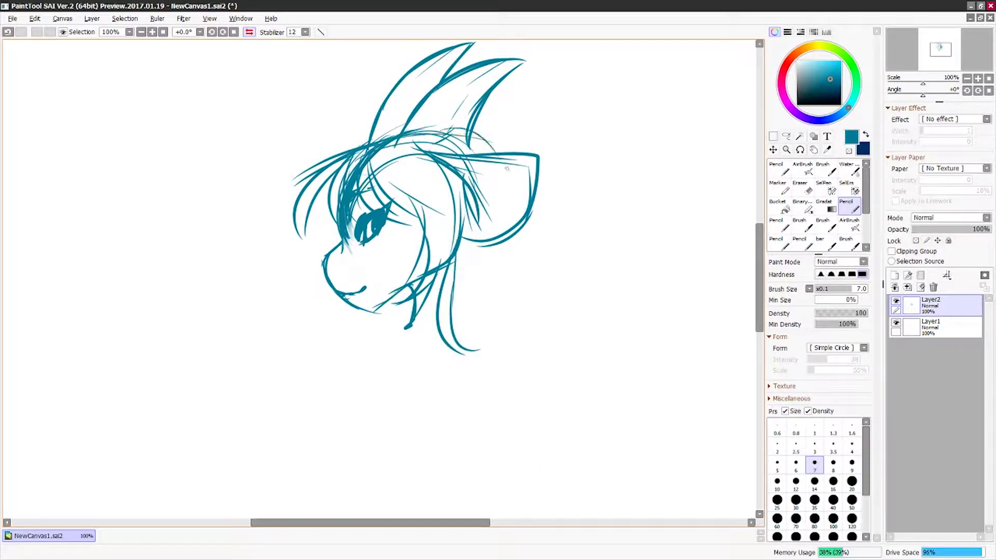
- Sketch long mane strands below the chin, flip the view back and undo a stray stroke
left_click_drag(371, 311, 292, 370)
mouse_move(369, 314)
left_mouse_down()
mouse_move(332, 409)
mouse_move(381, 429)
left_mouse_up()
left_click_drag(365, 322, 420, 412)
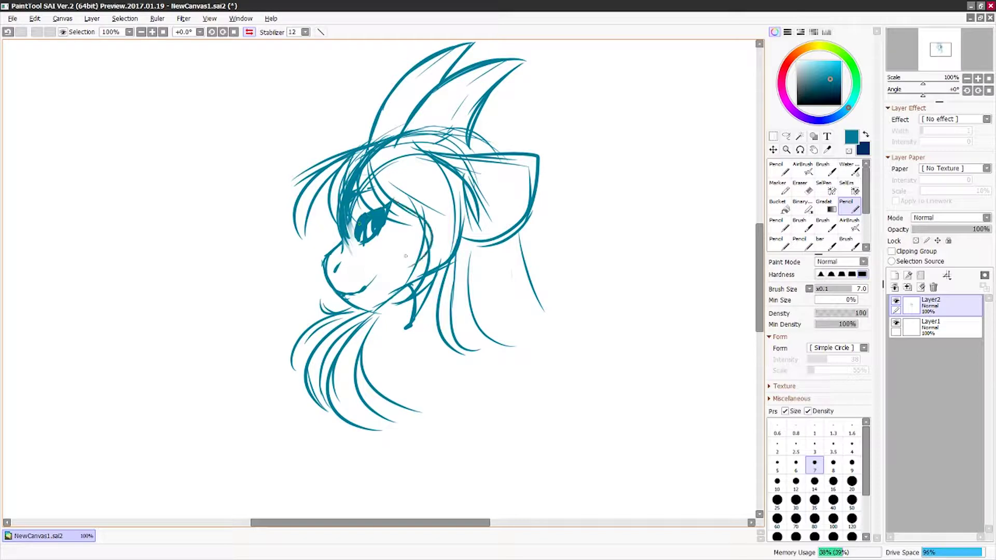
key("h")
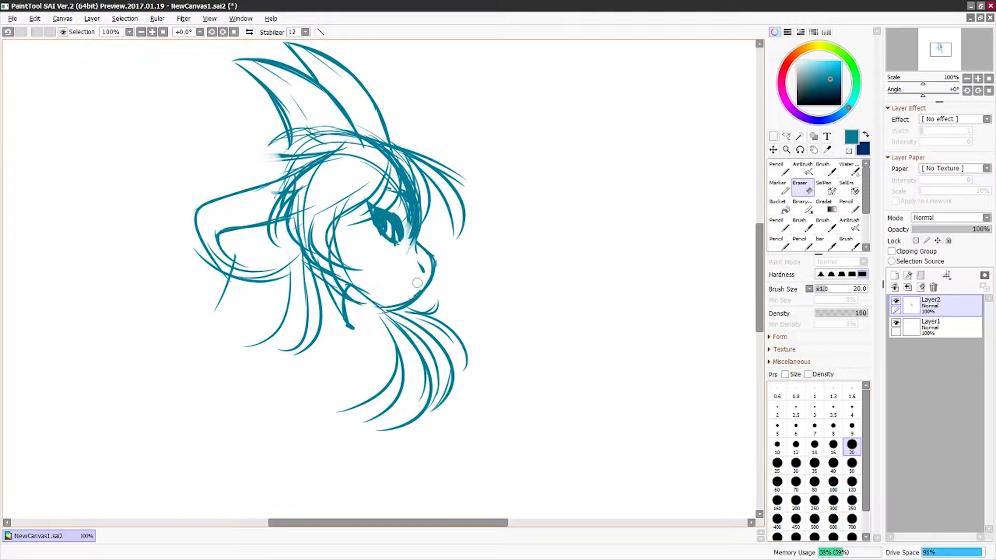
key("ctrl+z")
key("ctrl+z")
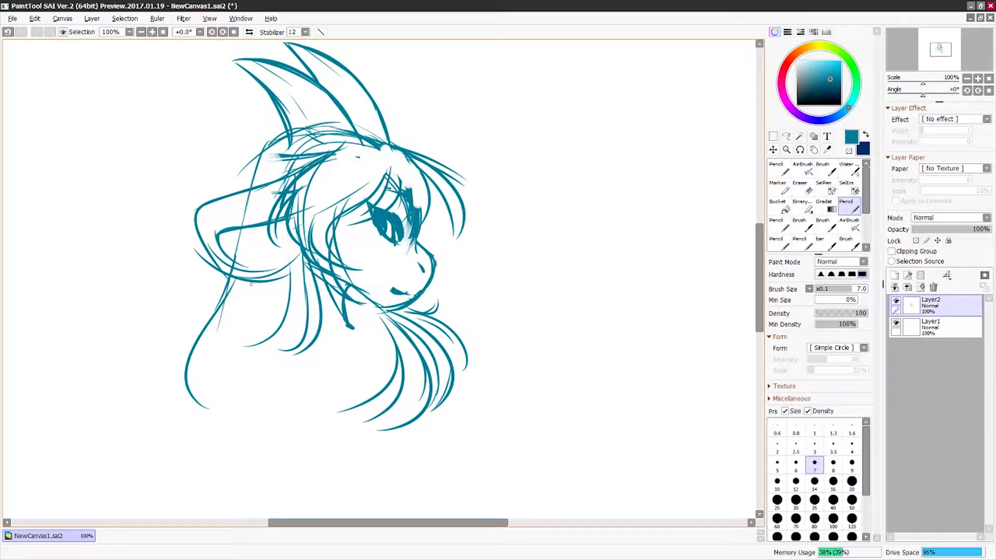
- Extend the mane with long curving strands down the lower left side
left_click_drag(251, 284, 217, 416)
left_click_drag(318, 283, 216, 380)
left_click_drag(288, 326, 375, 386)
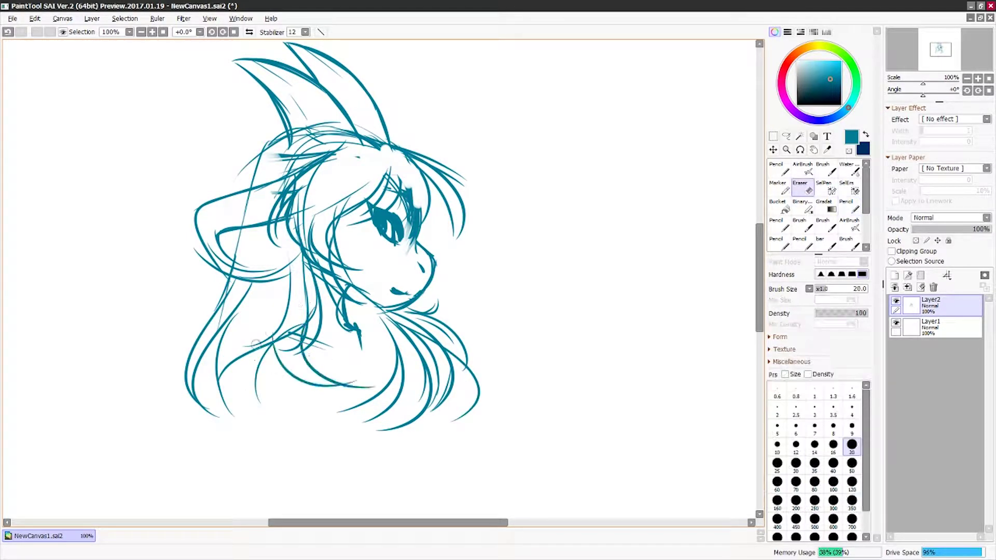
left_click_drag(278, 294, 244, 415)
left_click_drag(307, 300, 290, 415)
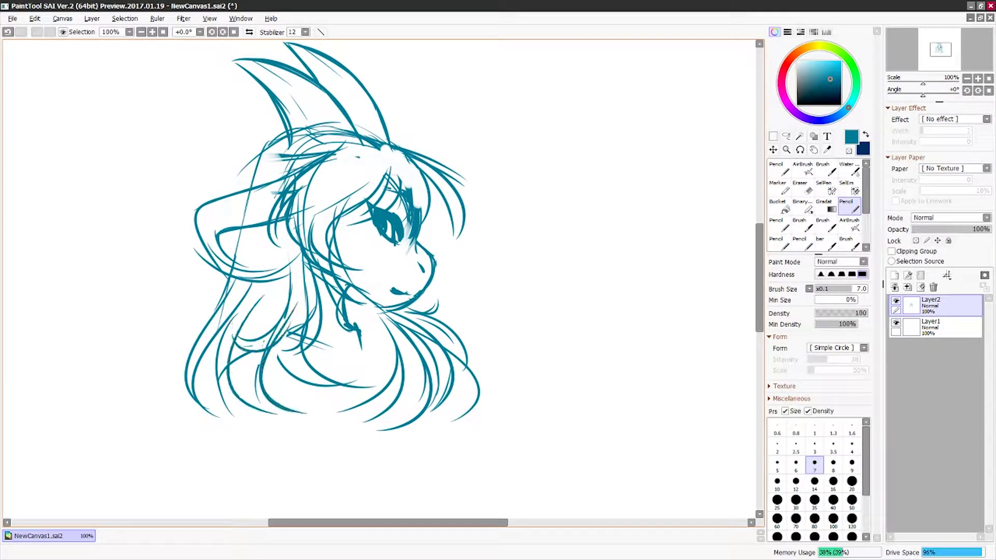
left_click_drag(226, 418, 407, 386)
left_click_drag(366, 380, 390, 470)
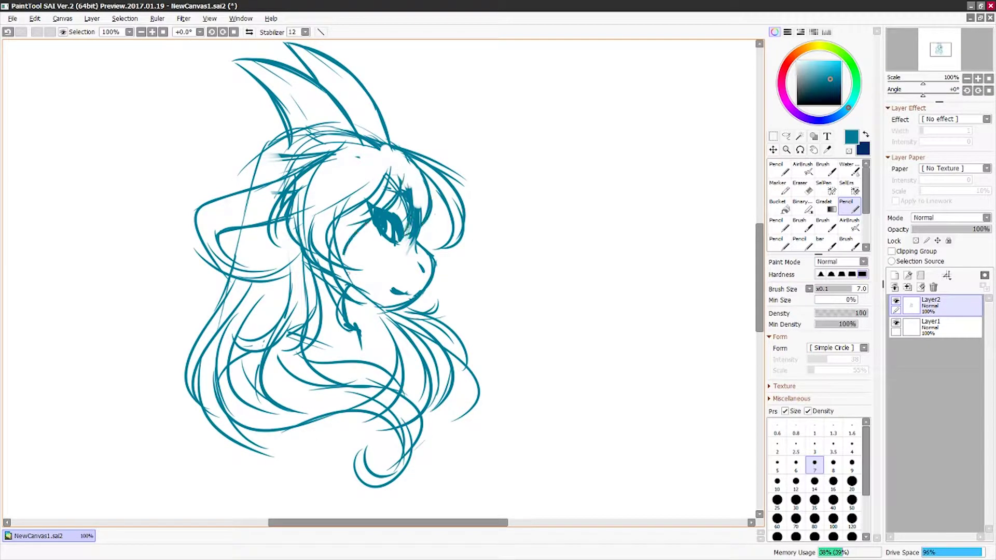
- Fix small strokes by the eye and mouth, mirroring the view to check proportions
key("ctrl+z")
left_click_drag(378, 202, 364, 223)
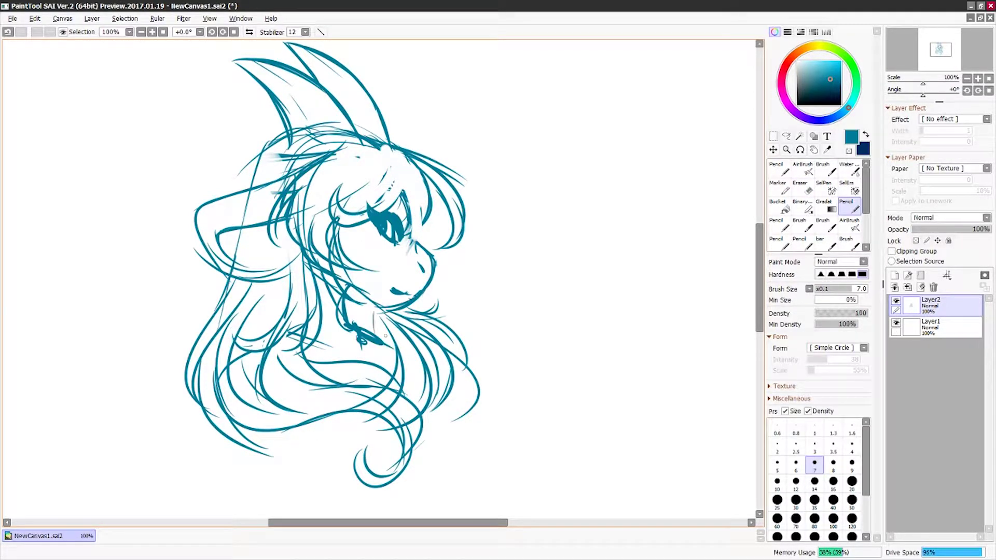
key("h")
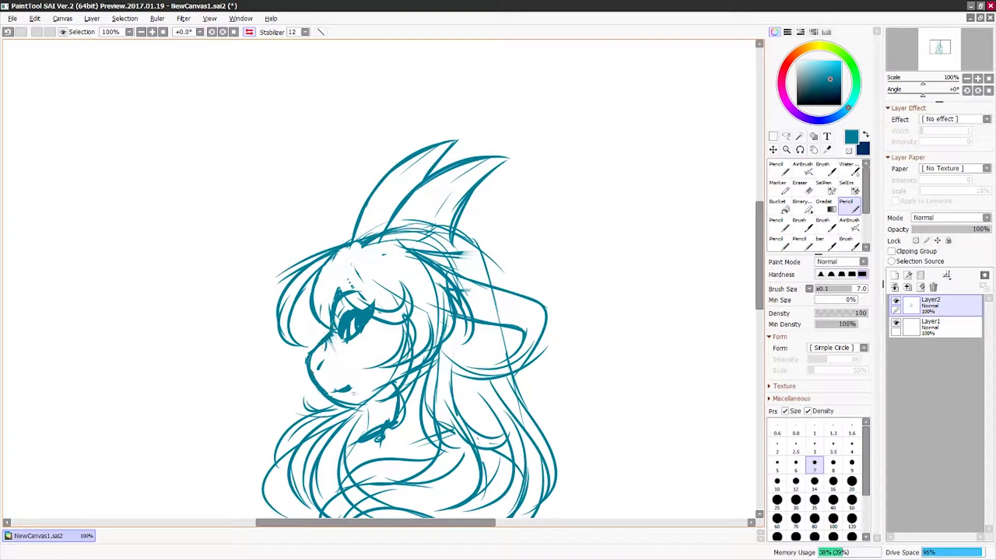
key("ctrl+z")
key("ctrl+z")
key("ctrl+z")
left_click_drag(351, 387, 328, 395)
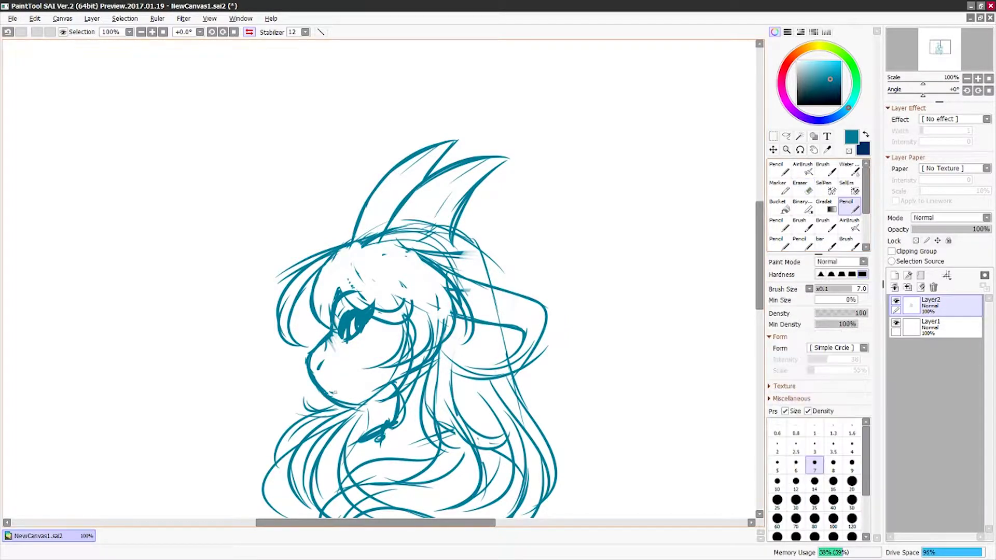
- Set up a new layer for the glasses and fade the teal sketch to 20% opacity
key("ctrl+t")
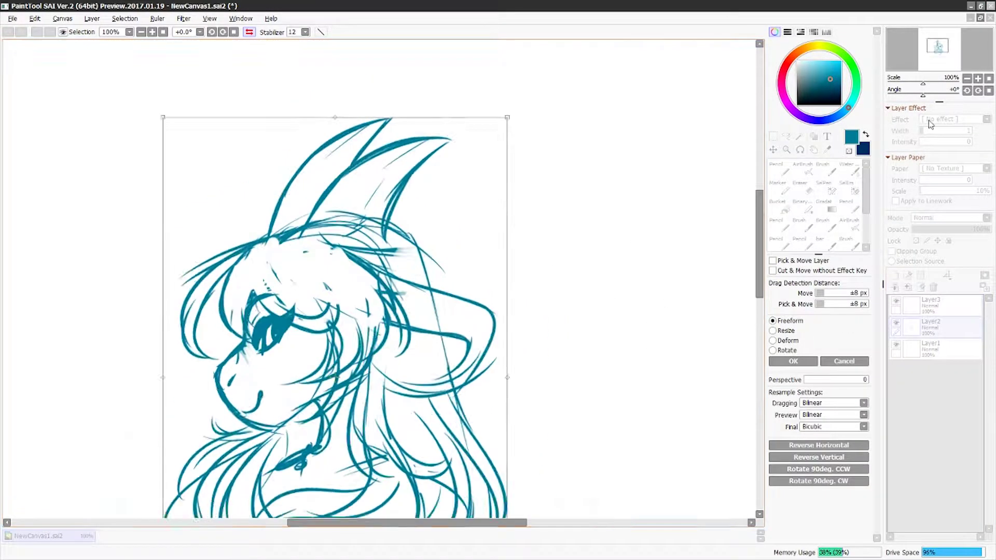
left_click_drag(923, 82, 964, 80)
scroll(402, 271, "down", 10)
key("Return")
scroll(535, 228, "up", 2)
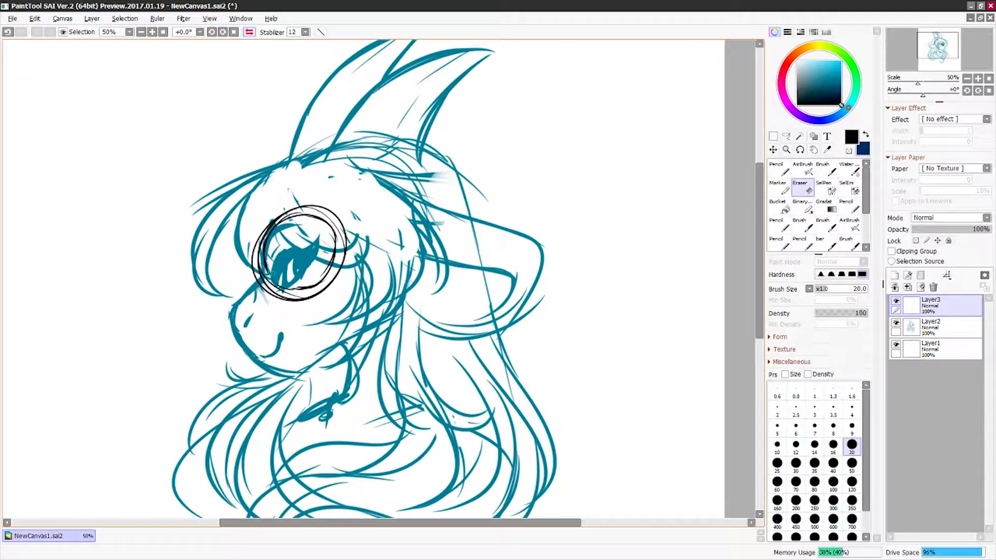
- Draw a lens circle, duplicate it to the left of the eye, and merge both lenses
key("b")
key("e")
left_click_drag(269, 221, 259, 280)
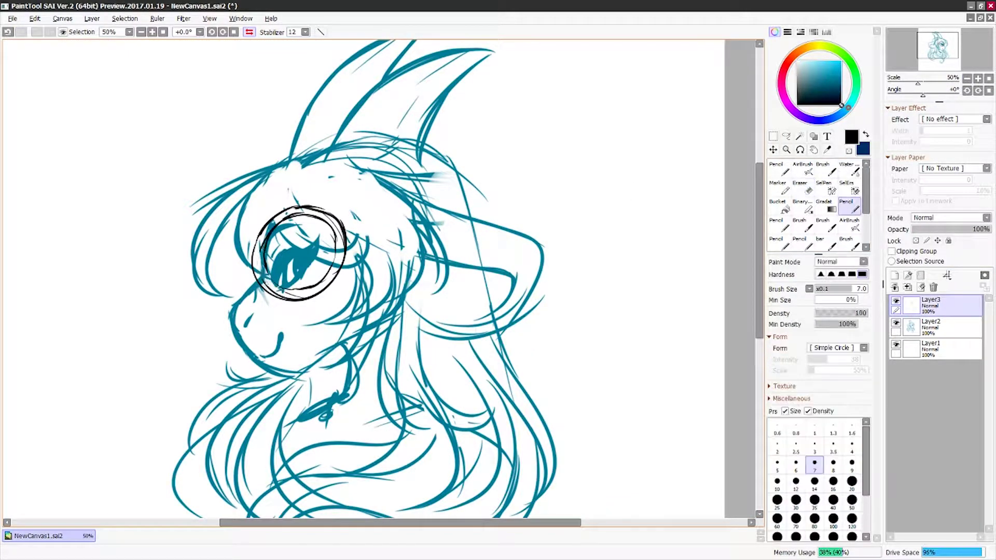
key("b")
key("ctrl+c")
key("ctrl+v")
mouse_move(301, 254)
left_mouse_down()
mouse_move(179, 255)
mouse_move(254, 269)
left_mouse_up()
key("Return")
key("n")
key("ctrl+e")
- Free Transform the glasses into perspective over the eye
key("ctrl+t")
left_click_drag(133, 208, 202, 234)
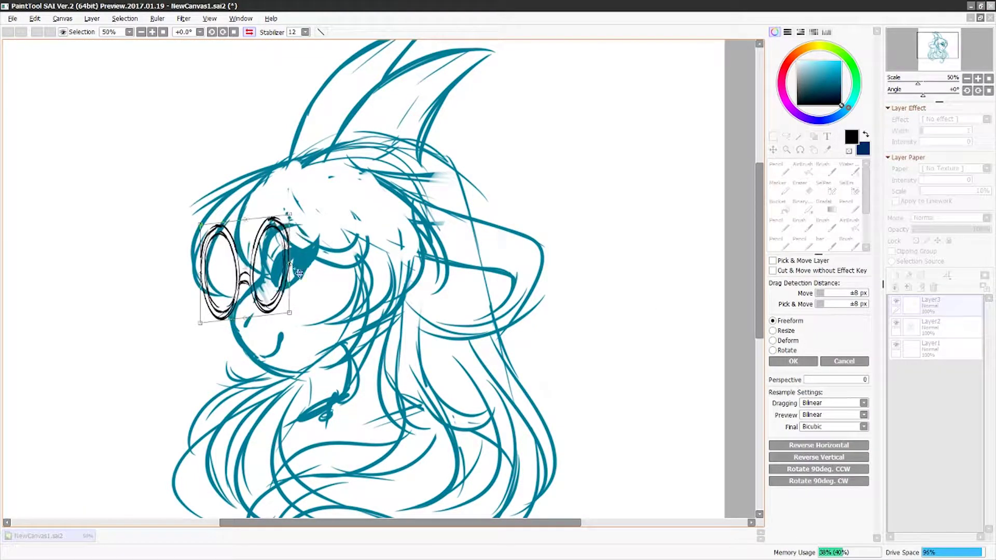
mouse_move(133, 308)
left_mouse_down()
mouse_move(200, 323)
mouse_move(242, 266)
mouse_move(254, 269)
left_mouse_up()
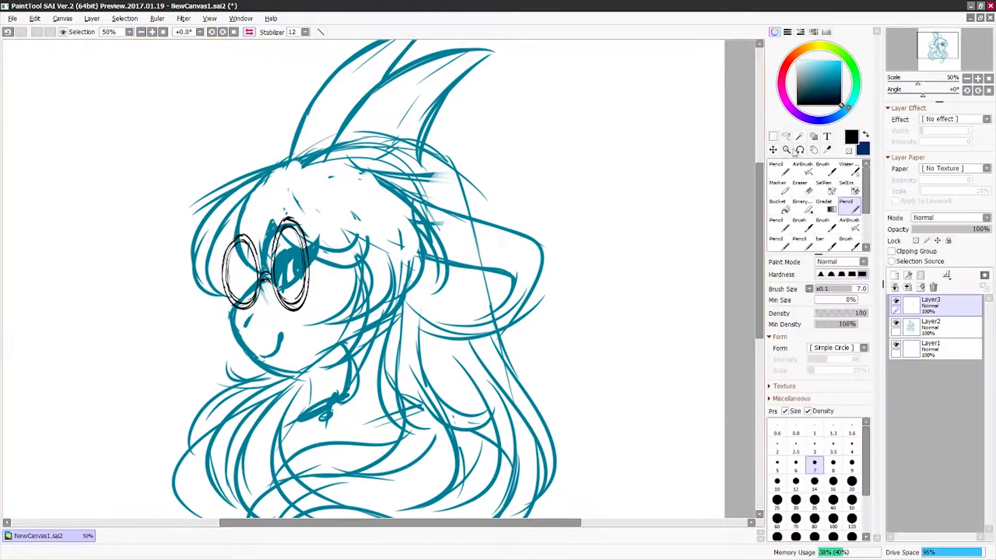
key("Return")
- Adjust the left lens area and add a stroke to the left lens
mouse_move(244, 205)
left_mouse_down()
mouse_move(263, 268)
mouse_move(232, 273)
left_mouse_up()
key("ctrl+t")
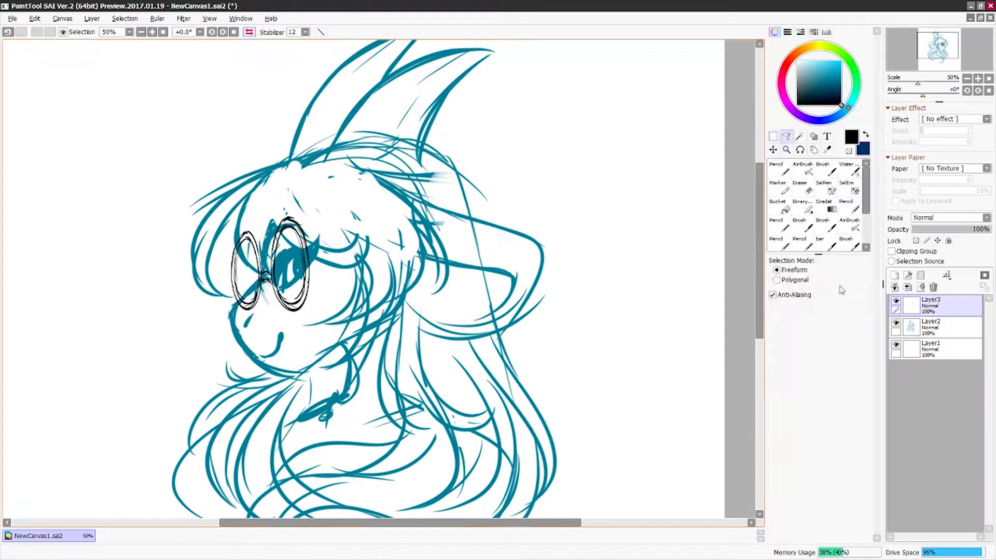
key("Return")
key("e")
key("n")
left_click_drag(241, 238, 236, 301)
scroll(294, 267, "up", 2)
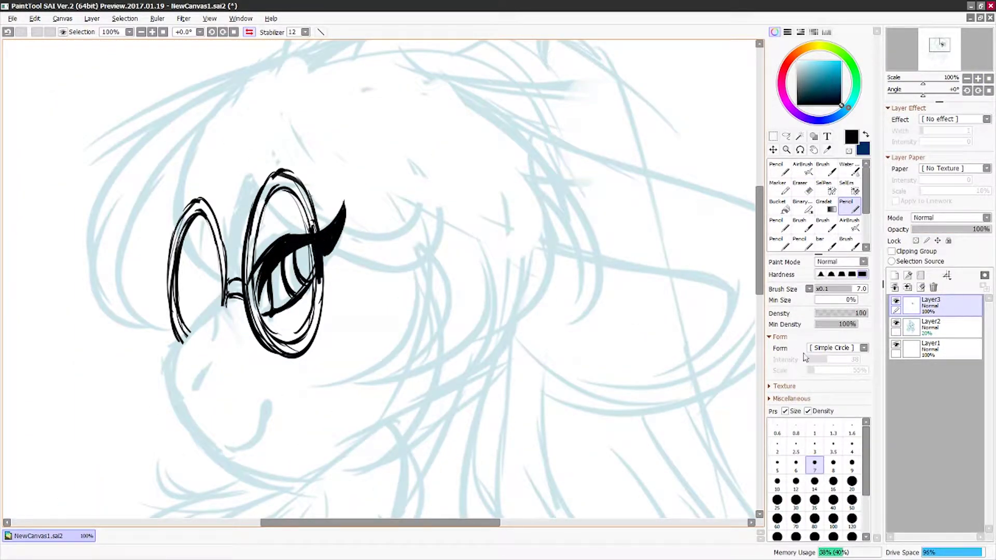
- Retrace both lenses with thick black outlines using a larger brush
left_click(851, 482)
mouse_move(285, 177)
left_mouse_down()
mouse_move(308, 203)
mouse_move(249, 270)
left_mouse_up()
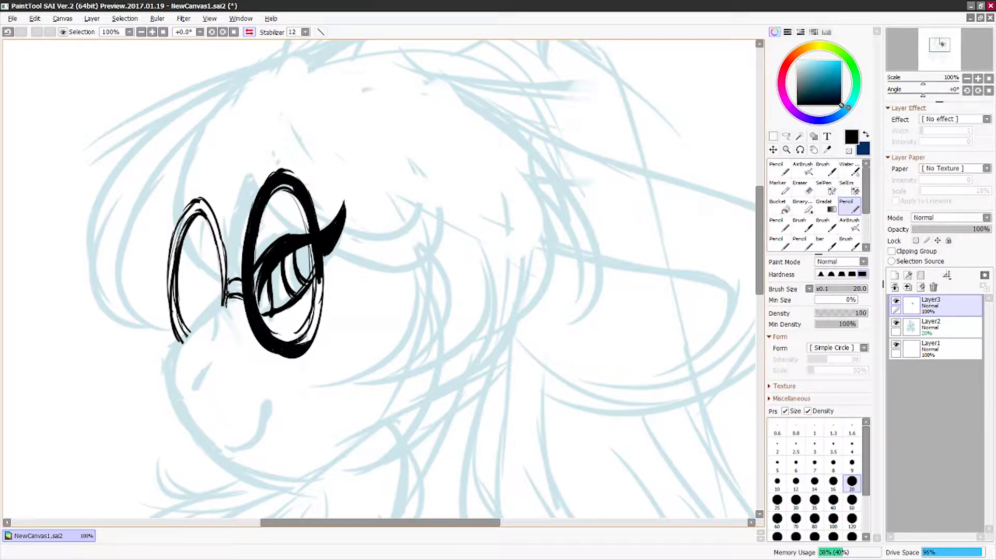
mouse_move(220, 305)
left_mouse_down()
mouse_move(175, 233)
mouse_move(183, 341)
mouse_move(242, 284)
left_mouse_up()
key("bracketleft")
key("bracketleft")
key("bracketleft")
left_click_drag(218, 280, 191, 258)
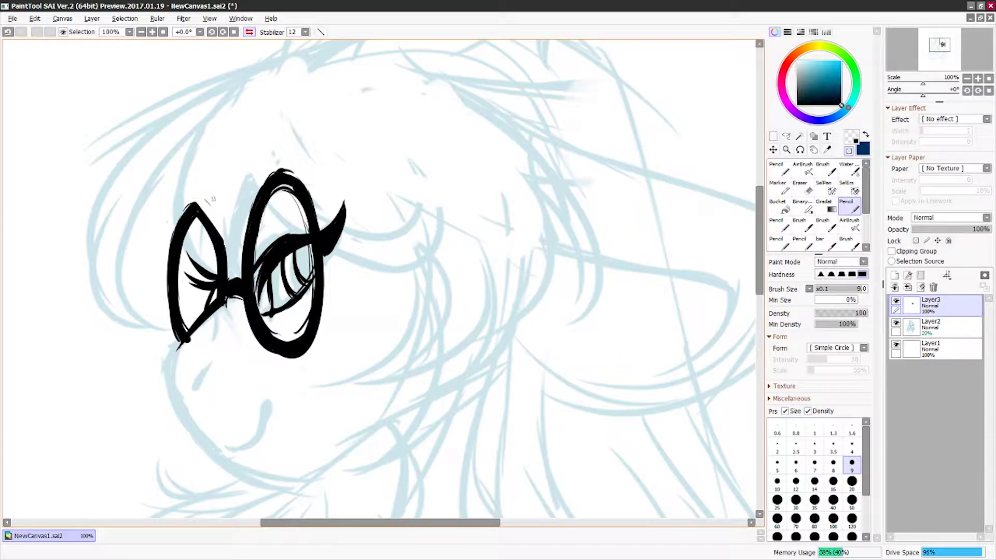
- Lasso the left lens, nudge it slightly right, and draw a thin curve beneath it
left_click(786, 136)
left_click_drag(155, 192, 159, 197)
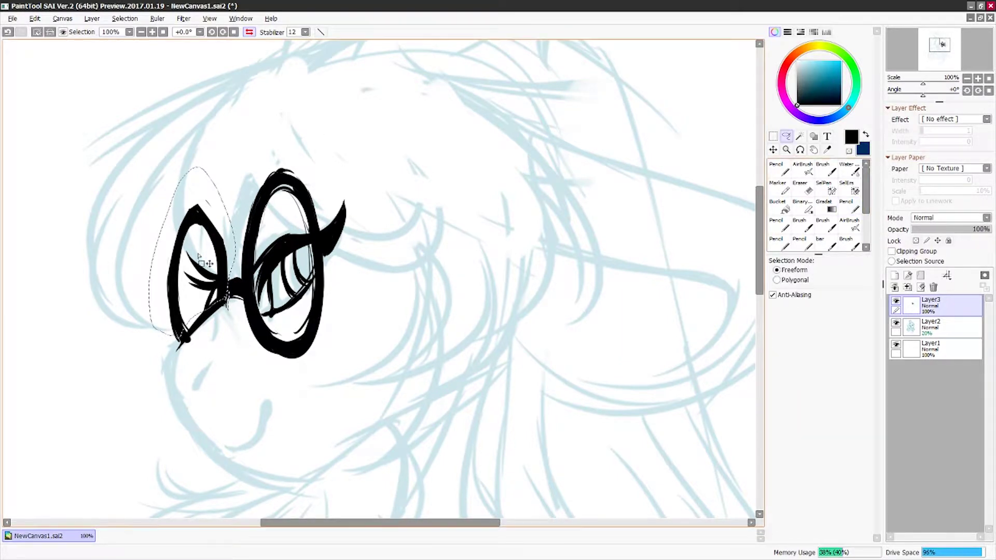
key("ctrl+t")
left_click_drag(198, 232, 201, 232)
key("Return")
left_click_drag(184, 338, 175, 384)
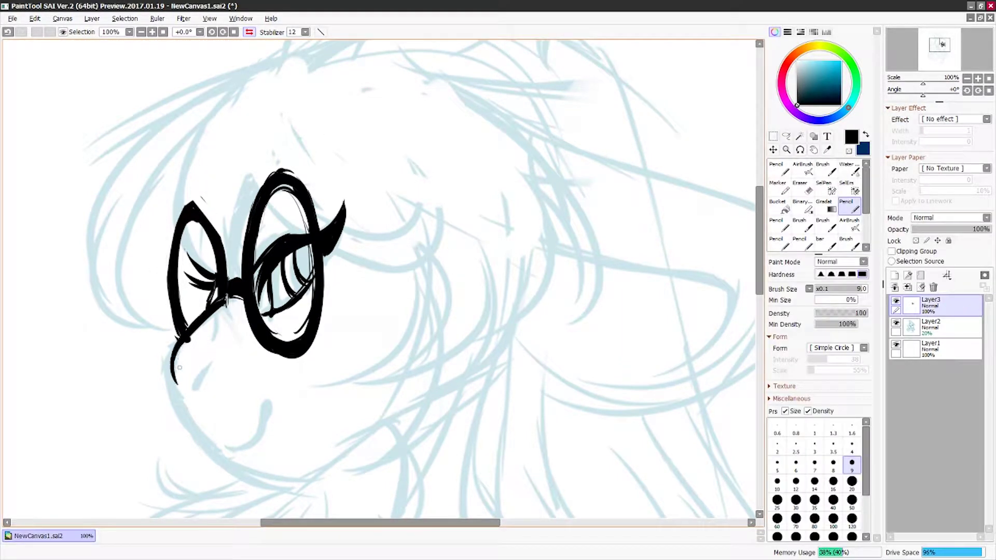
- Ink black hair strokes at the head top, down the face and beside the glasses
scroll(303, 445, "up", 3)
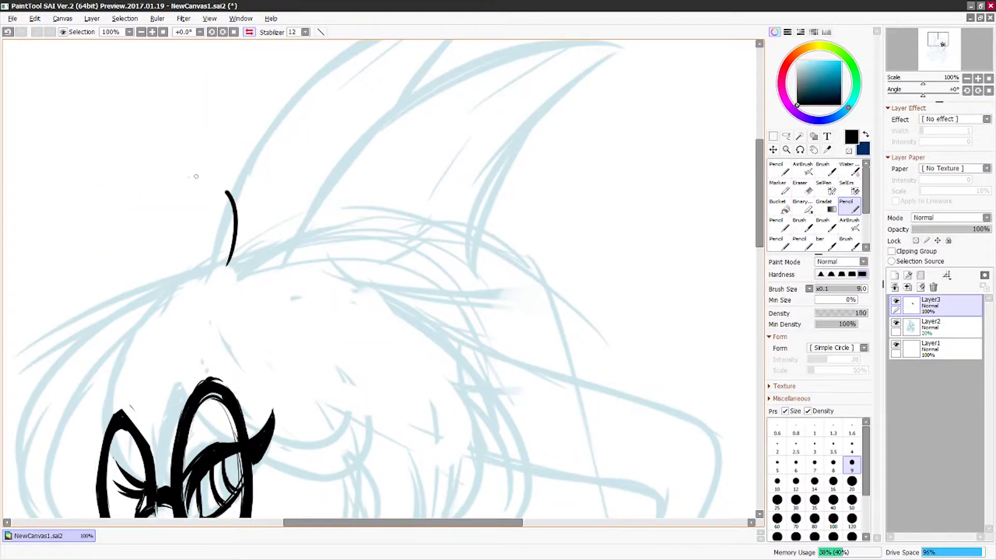
key("ctrl+z")
mouse_move(238, 125)
left_mouse_down()
mouse_move(334, 163)
mouse_move(122, 280)
left_mouse_up()
mouse_move(290, 166)
left_mouse_down()
mouse_move(156, 409)
mouse_move(249, 345)
left_mouse_up()
left_click_drag(240, 197, 256, 223)
left_click_drag(343, 208, 456, 342)
scroll(363, 259, "down", 1)
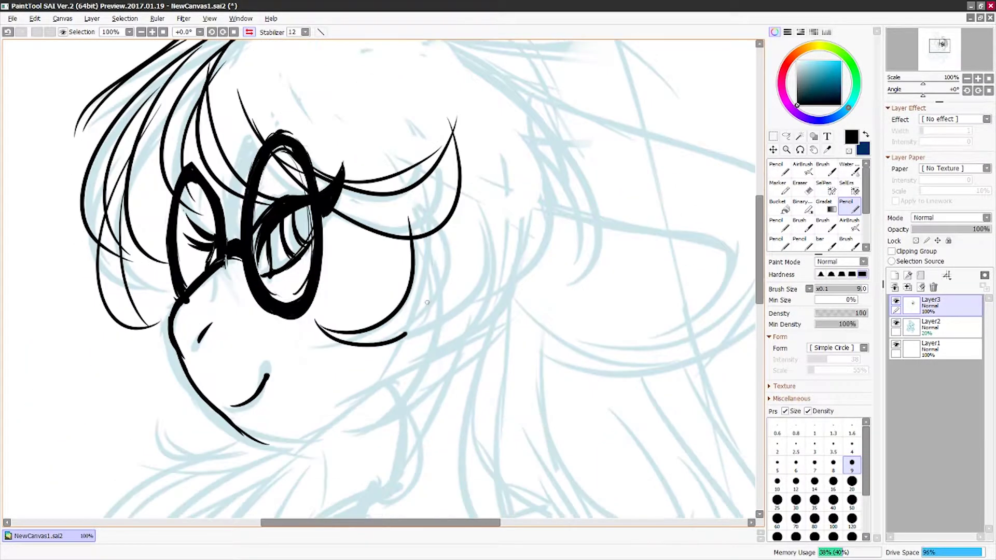
left_click_drag(369, 228, 435, 383)
- In the mirrored view, ink hair strands to the left of the face
key("h")
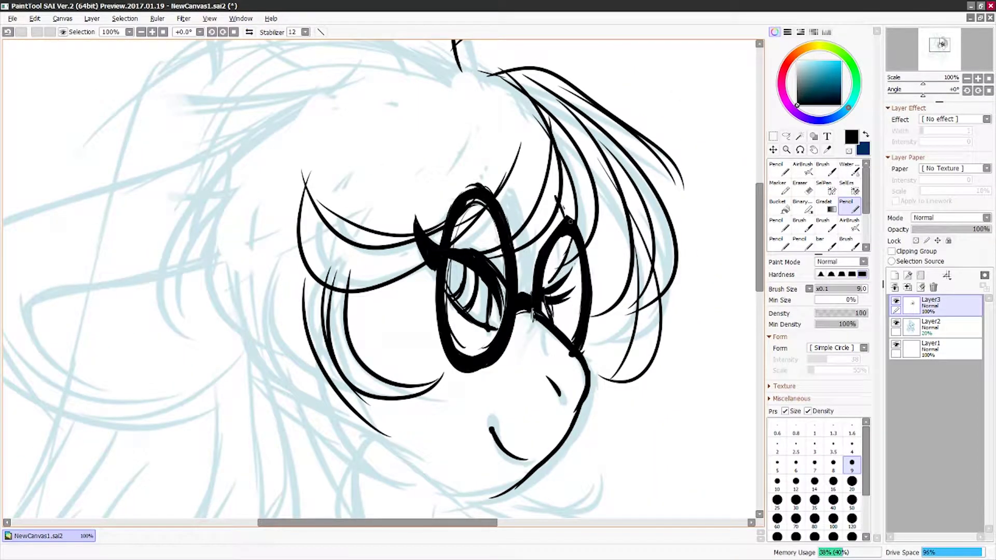
scroll(556, 221, "down", 3)
scroll(556, 221, "up", 3)
left_click_drag(363, 78, 228, 114)
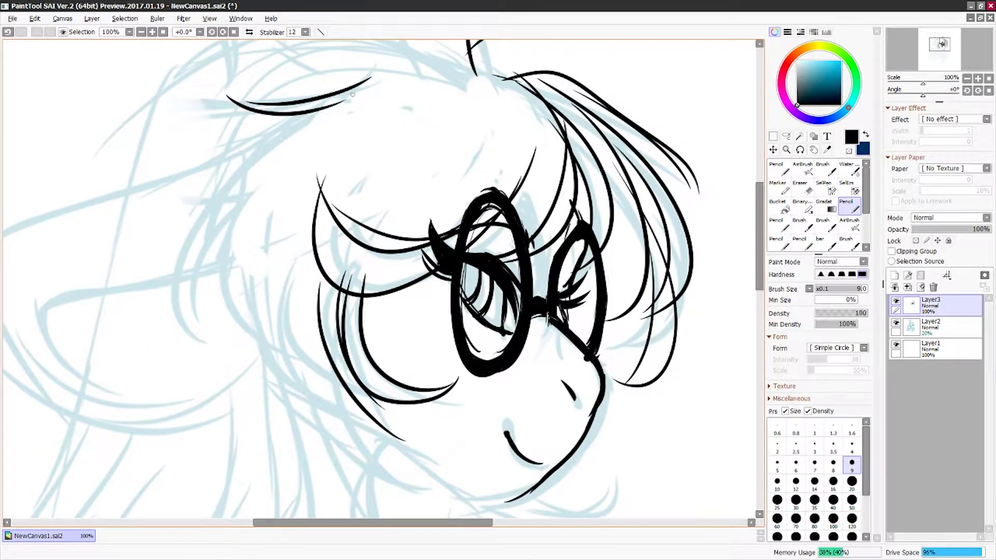
left_click_drag(353, 101, 161, 306)
left_click_drag(331, 119, 312, 296)
- Ink longer flowing hair strands sweeping down the left side
scroll(311, 89, "down", 5)
left_click_drag(312, 89, 405, 290)
scroll(322, 191, "up", 1)
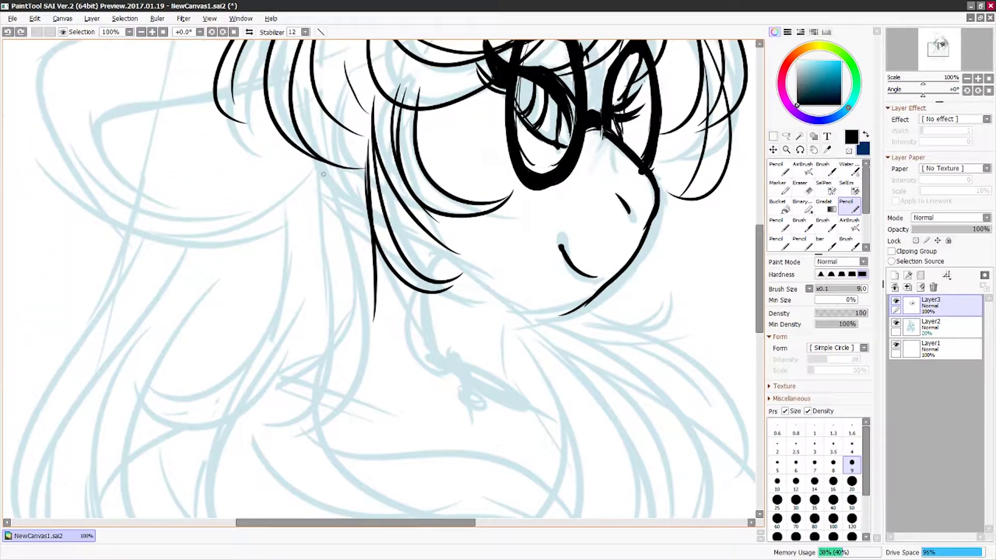
left_click_drag(309, 153, 104, 425)
scroll(233, 291, "down", 3)
scroll(233, 291, "up", 3)
left_click_drag(278, 139, 347, 445)
- Ink hair lines around the neck and below the chin
left_click_drag(419, 348, 207, 456)
scroll(506, 362, "up", 2)
left_click_drag(351, 306, 210, 397)
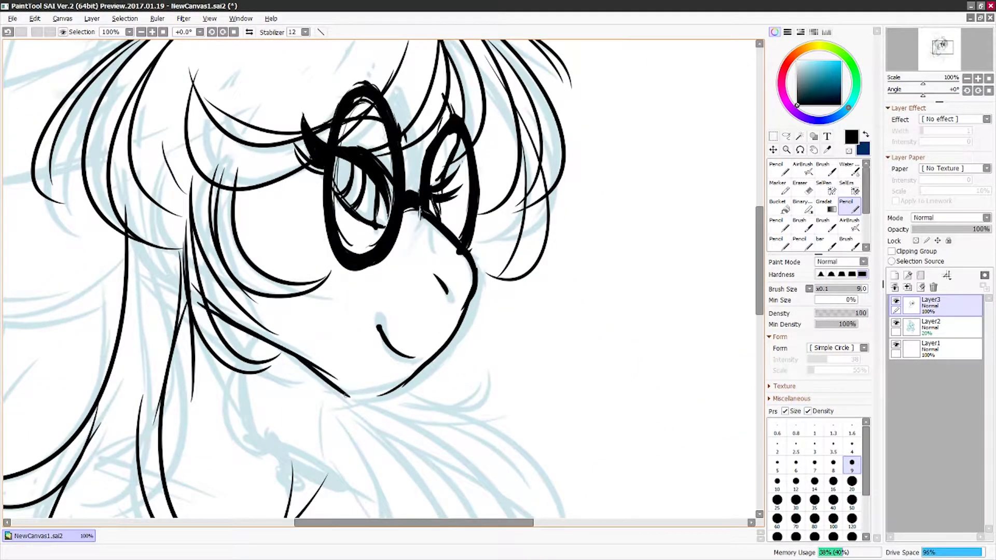
left_click_drag(343, 404, 394, 391)
scroll(366, 259, "down", 2)
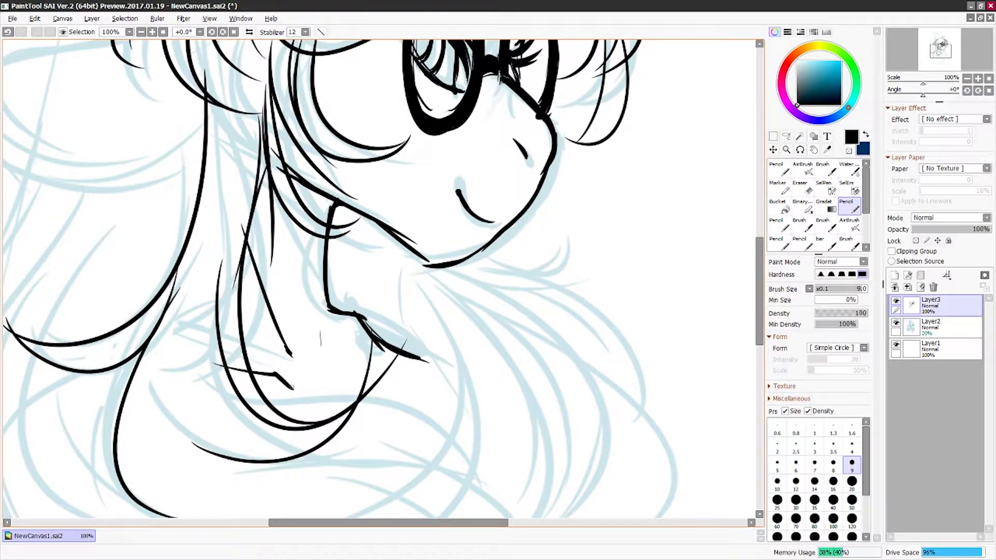
scroll(292, 386, "up", 5)
left_click_drag(415, 301, 275, 425)
- Ink the long horn outline and further hair strands
key("h")
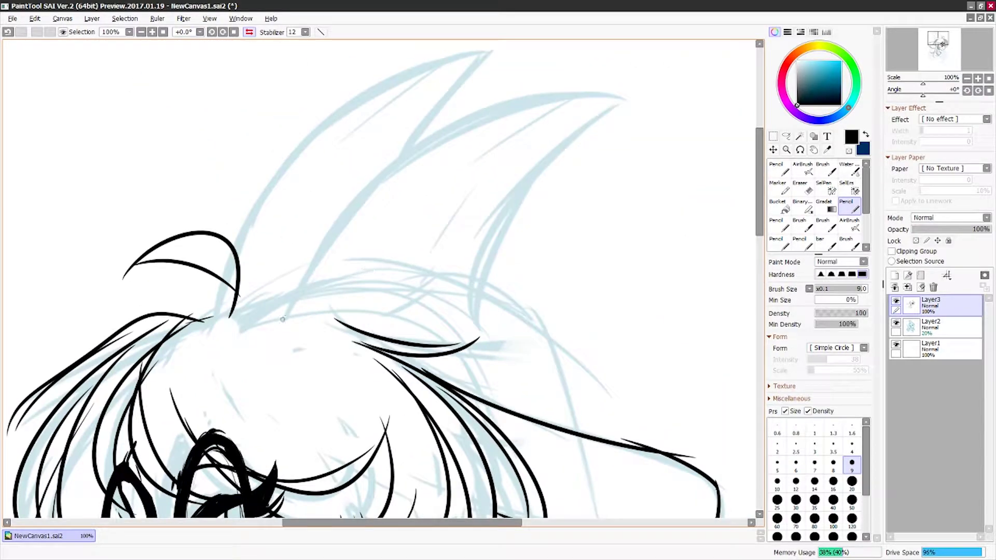
left_click_drag(282, 317, 456, 343)
left_click_drag(343, 104, 233, 243)
scroll(379, 280, "up", 2)
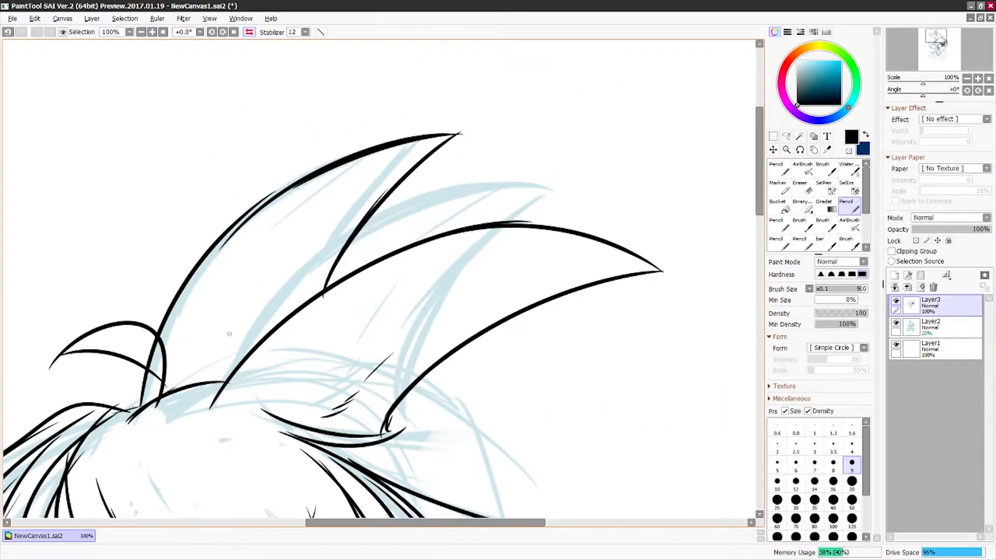
scroll(378, 280, "down", 5)
scroll(506, 123, "down", 3)
left_click_drag(506, 123, 686, 112)
scroll(363, 280, "down", 2)
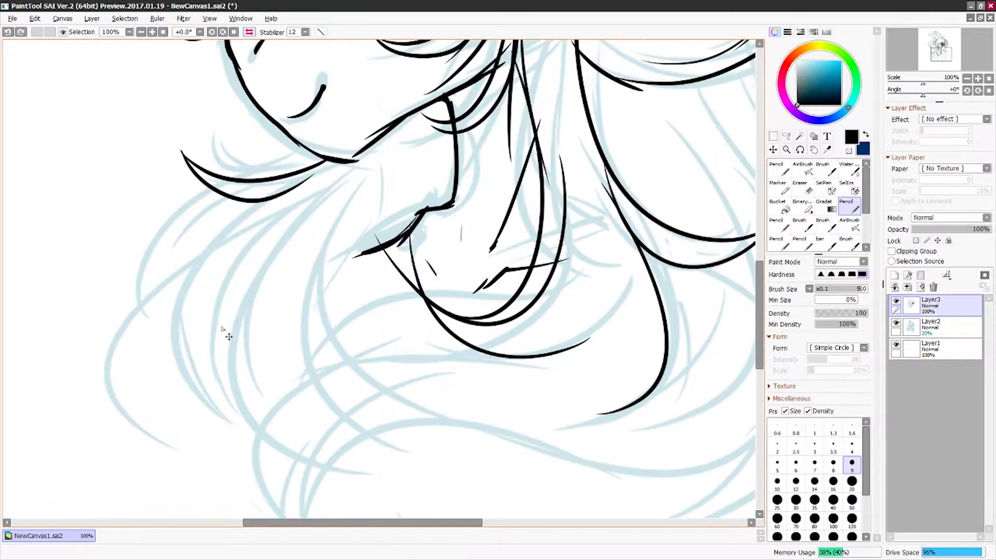
left_click_drag(314, 177, 182, 386)
left_click_drag(290, 199, 348, 452)
left_click_drag(449, 124, 244, 404)
scroll(523, 385, "up", 4)
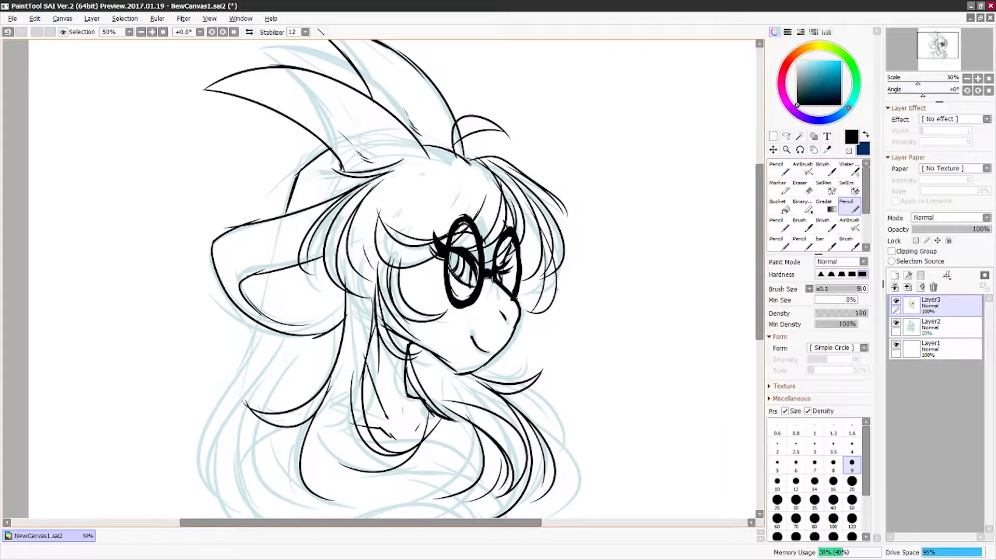
scroll(394, 280, "down", 1)
scroll(394, 280, "down", 2)
- Thicken the upper horn outline to its tip and add a bold curve along the lower ear
key("h")
scroll(621, 384, "up", 3)
scroll(620, 384, "up", 2)
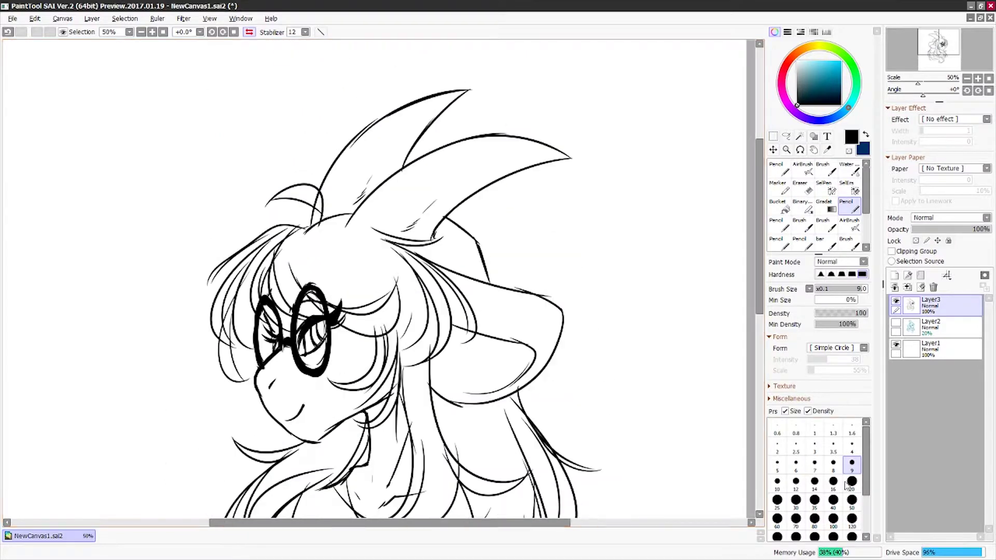
key("e")
key("n")
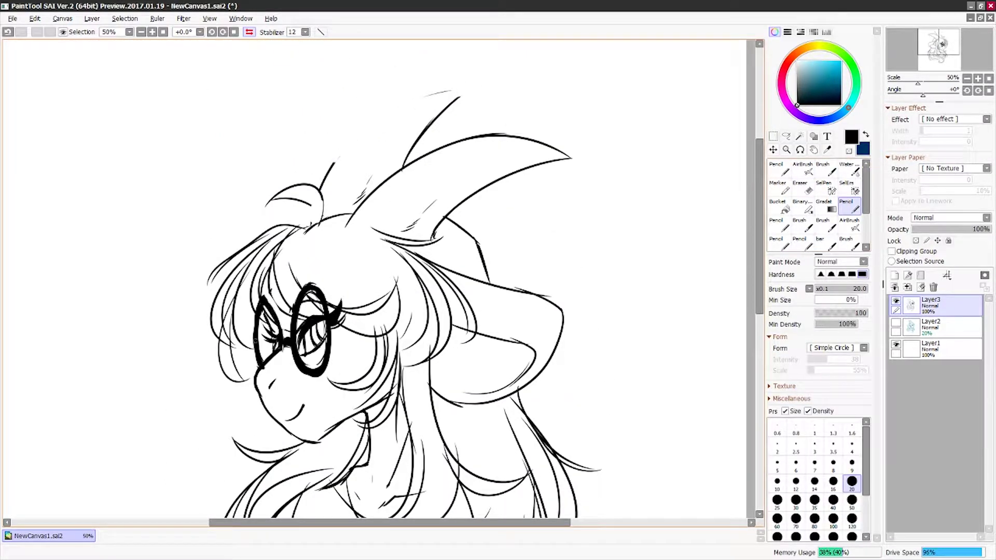
left_click_drag(387, 137, 461, 98)
left_click_drag(452, 214, 435, 238)
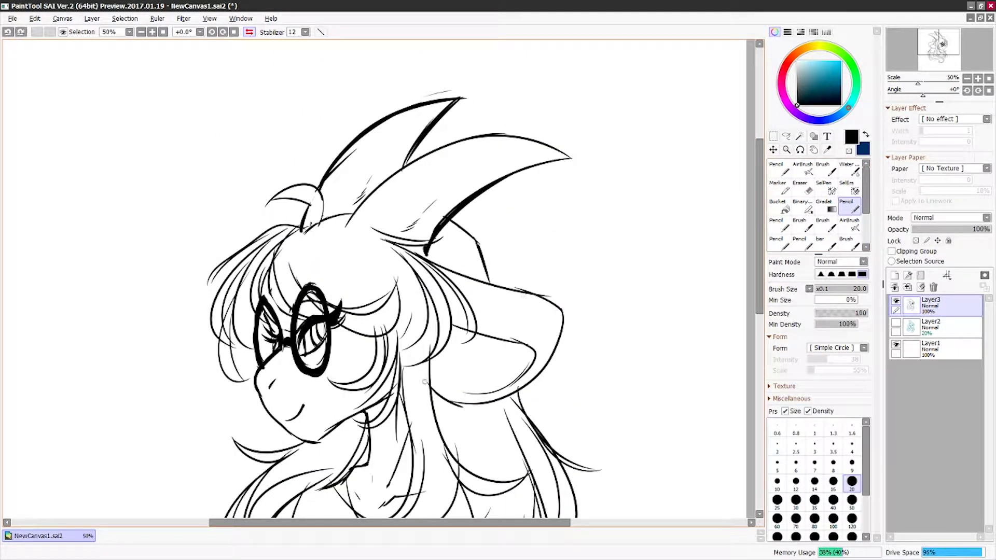
left_click_drag(424, 382, 532, 403)
scroll(428, 332, "down", 2)
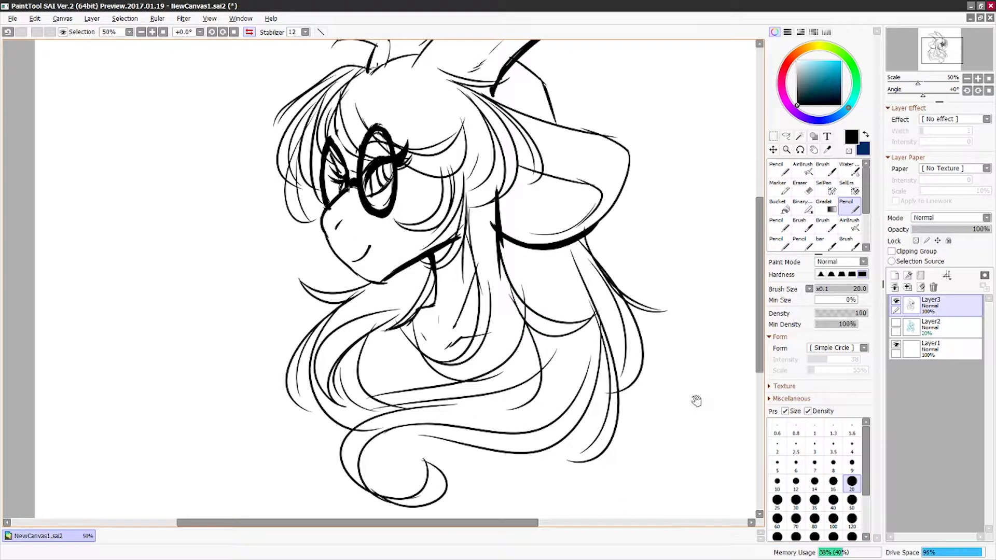
- Add a new layer beneath the lineart and choose pink as the base colour
key("h")
left_click(894, 276)
left_click(915, 241)
left_click(782, 92)
left_click(821, 84)
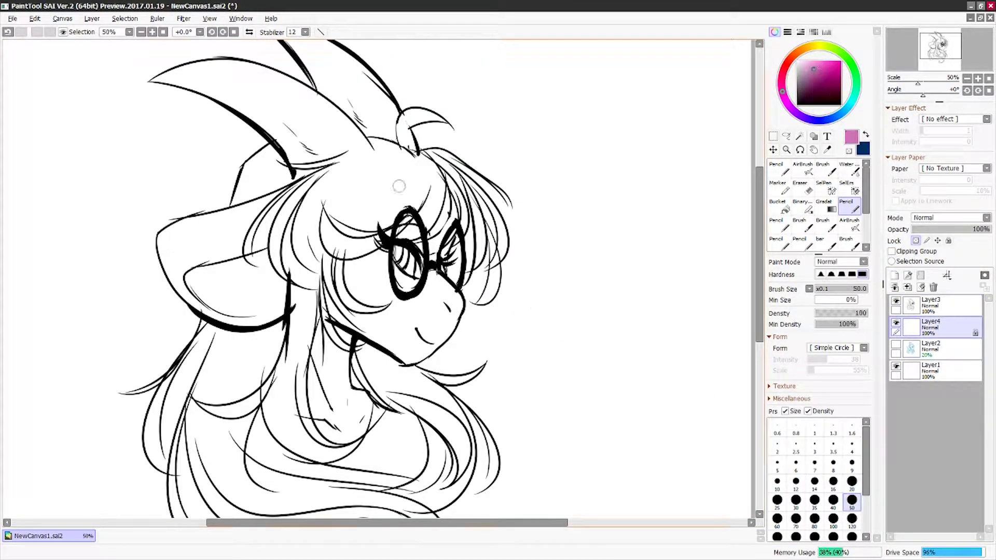
- Paint pink into both horns, the left hair strands, the fringe and the face
scroll(399, 186, "up", 3)
left_click_drag(311, 114, 384, 202)
left_click_drag(348, 130, 446, 249)
key("h")
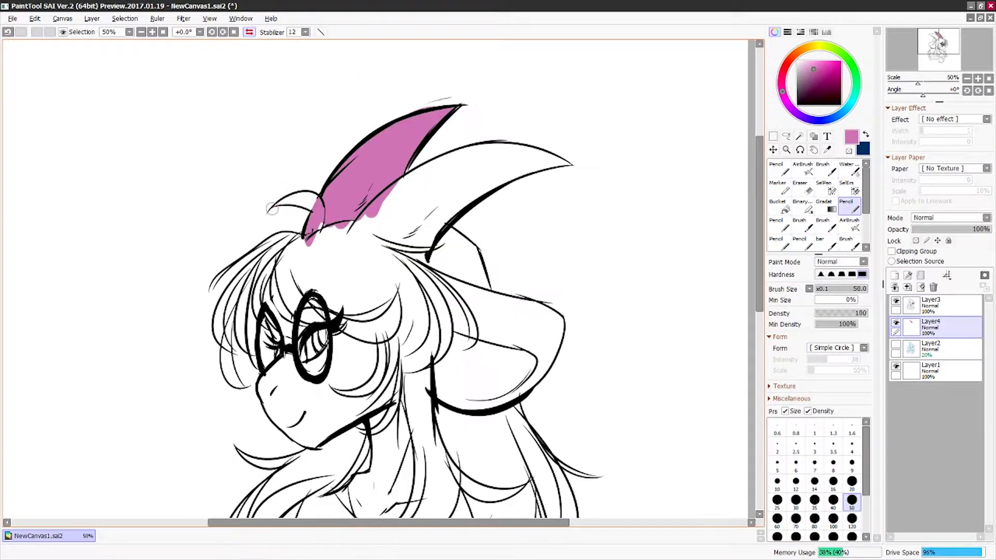
left_click_drag(250, 250, 213, 312)
left_click_drag(280, 239, 244, 348)
left_click_drag(244, 280, 233, 383)
left_click_drag(270, 249, 280, 342)
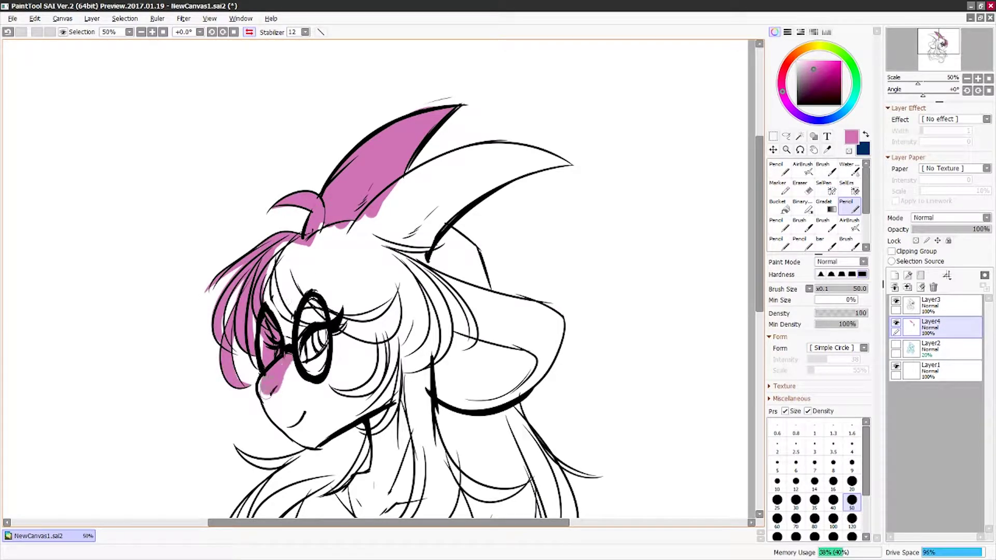
left_click_drag(264, 386, 316, 441)
left_click_drag(332, 233, 560, 160)
left_click_drag(451, 202, 570, 166)
mouse_move(492, 172)
left_mouse_down()
mouse_move(438, 270)
mouse_move(249, 331)
mouse_move(257, 423)
left_mouse_up()
- Continue the pink fill along the ear, the right hair strand and the lower hair curls
scroll(438, 270, "down", 3)
left_click_drag(290, 330, 234, 430)
left_click_drag(503, 151, 544, 177)
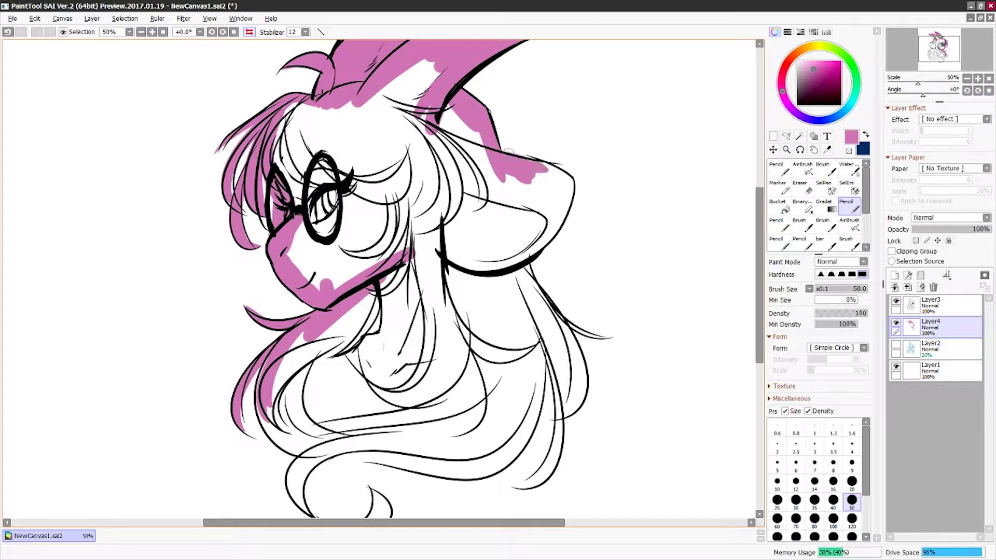
left_click_drag(562, 215, 510, 267)
mouse_move(519, 270)
left_mouse_down()
mouse_move(608, 338)
mouse_move(559, 412)
left_mouse_up()
left_click_drag(260, 407, 332, 465)
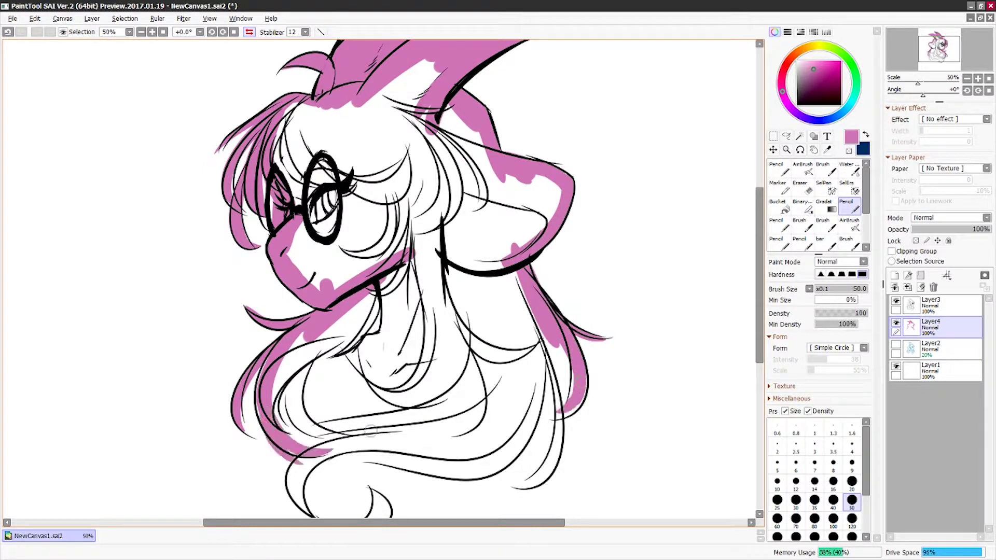
left_click_drag(306, 337, 291, 449)
scroll(415, 311, "down", 3)
left_click_drag(397, 386, 412, 423)
left_click_drag(358, 349, 505, 338)
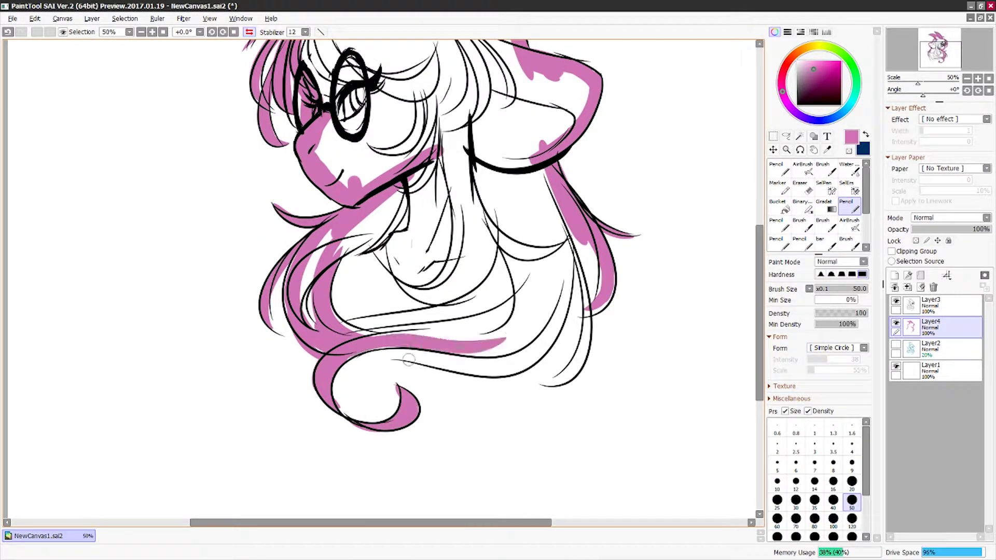
left_click_drag(384, 359, 545, 321)
mouse_move(568, 264)
left_mouse_down()
mouse_move(527, 383)
mouse_move(570, 256)
left_mouse_up()
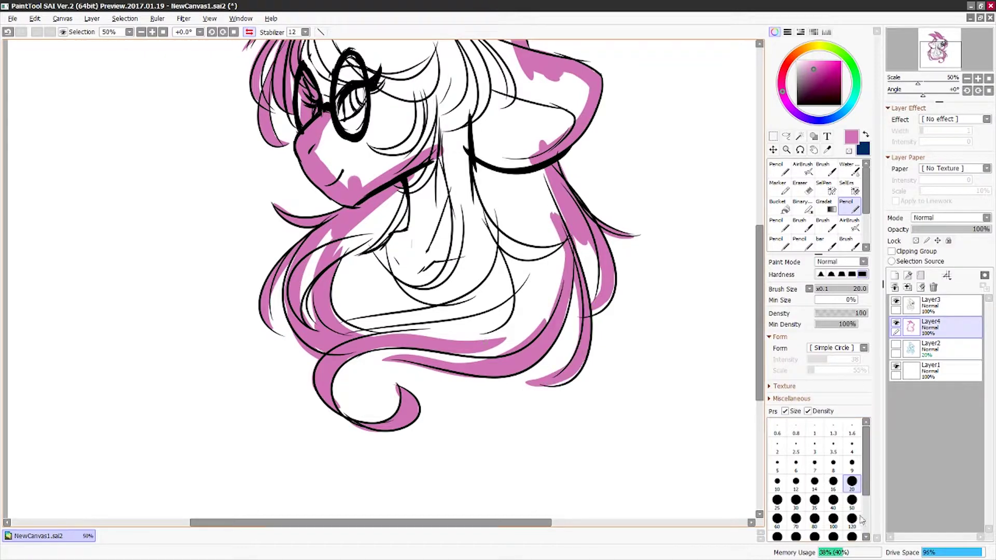
- With a 120 brush, fill the neck, chest, face, ears and remaining head areas pink
left_click(851, 519)
mouse_move(550, 332)
left_mouse_down()
mouse_move(446, 311)
mouse_move(332, 233)
mouse_move(558, 228)
mouse_move(528, 410)
left_mouse_up()
left_click_drag(280, 156, 426, 228)
left_click_drag(306, 243, 358, 312)
left_click_drag(342, 218, 415, 358)
left_click_drag(409, 197, 451, 291)
left_click_drag(539, 264, 415, 326)
key("h")
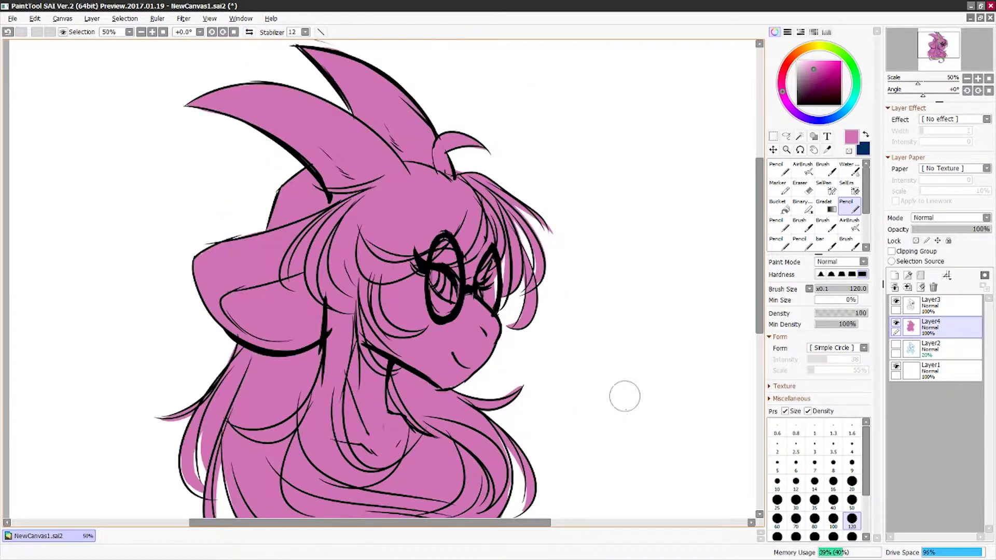
- Repaint the whole base dark purple using a 350 brush
left_click(852, 481)
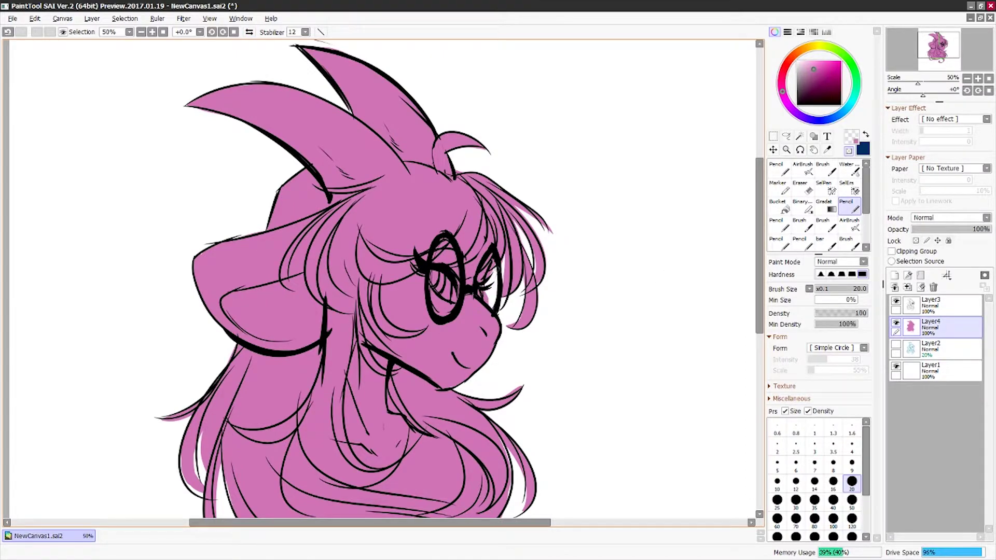
key("h")
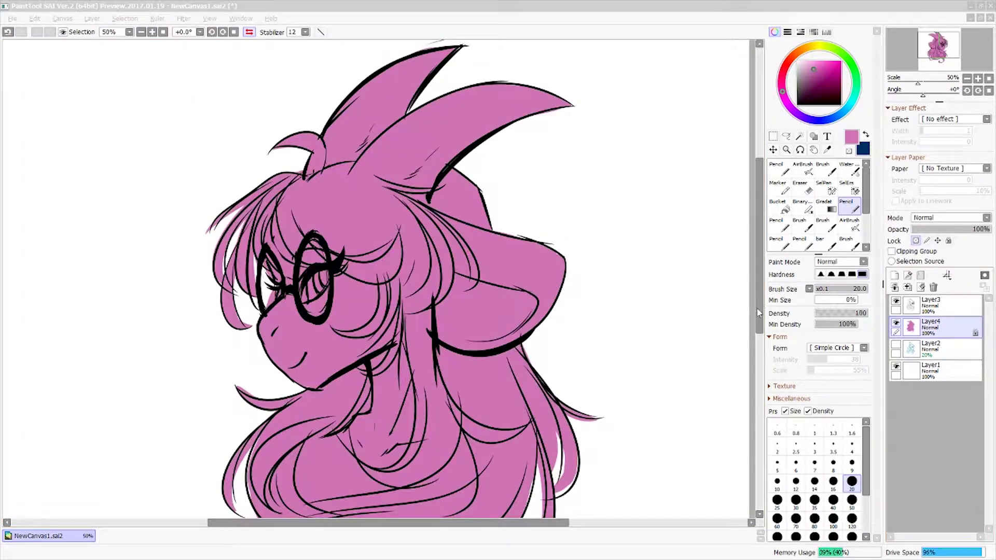
left_click(806, 78)
left_click(851, 537)
left_click_drag(311, 233, 466, 363)
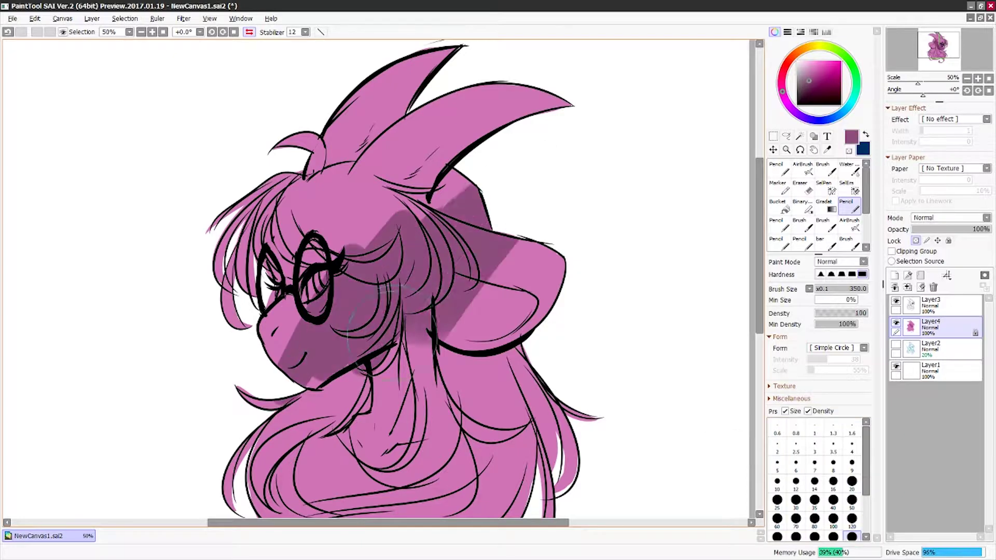
left_click_drag(259, 155, 492, 285)
mouse_move(415, 78)
left_mouse_down()
mouse_move(575, 300)
mouse_move(467, 482)
left_mouse_up()
scroll(466, 467, "down", 3)
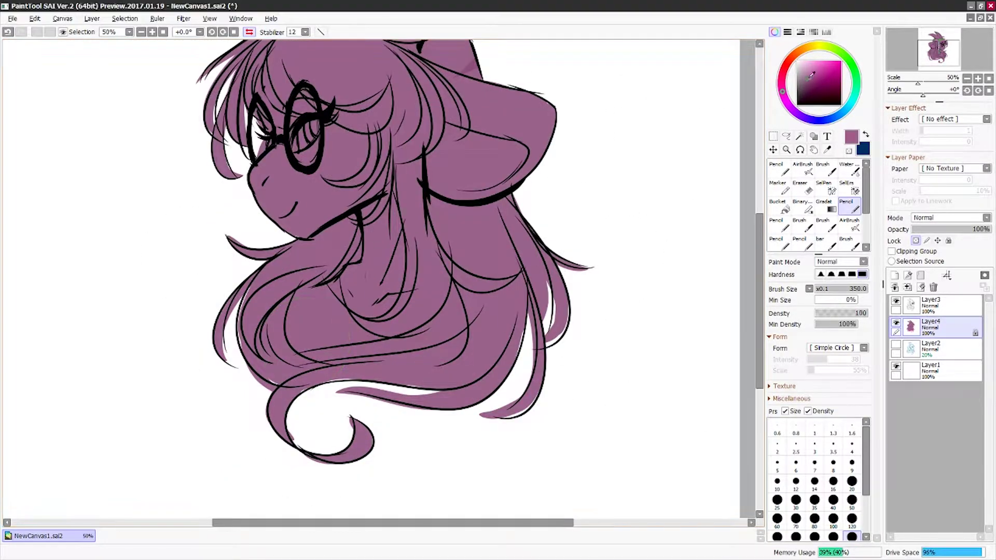
scroll(447, 143, "up", 2)
scroll(444, 466, "down", 2)
scroll(389, 261, "up", 3)
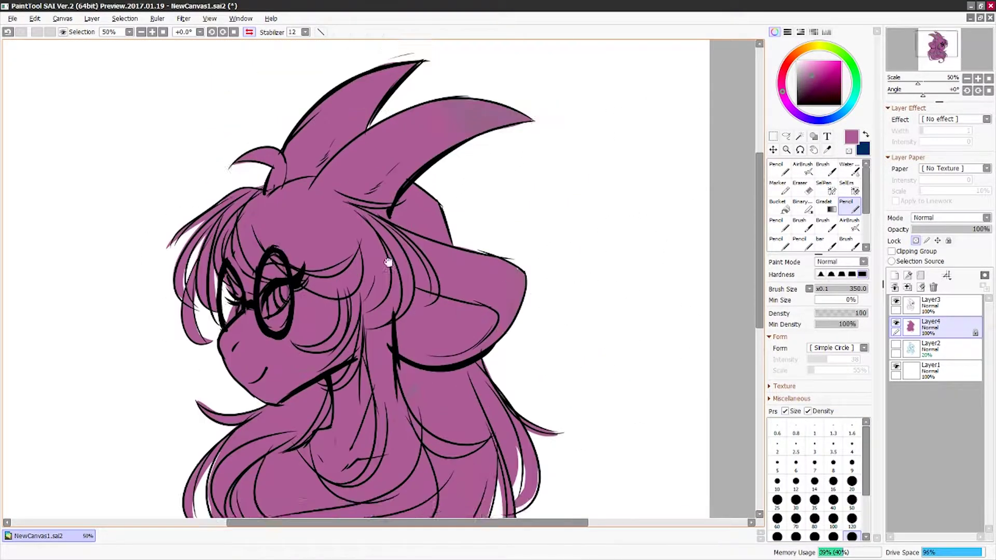
left_click_drag(389, 262, 311, 290)
- Add a new clipped layer, pick dark blue and set the brush size to 50
left_click(894, 275)
left_click(891, 251)
left_click(825, 119)
left_click(831, 77)
left_click(851, 499)
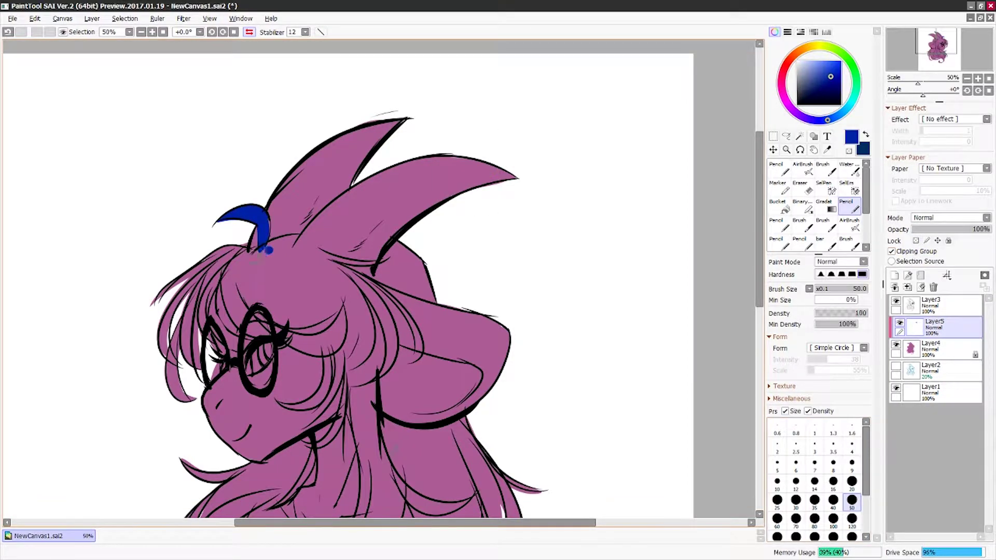
- Paint the bangs, left strands, middle strands and lower hair flat blue
left_click_drag(267, 251, 171, 337)
mouse_move(223, 270)
left_mouse_down()
mouse_move(176, 399)
mouse_move(347, 331)
left_mouse_up()
left_click_drag(291, 358, 316, 387)
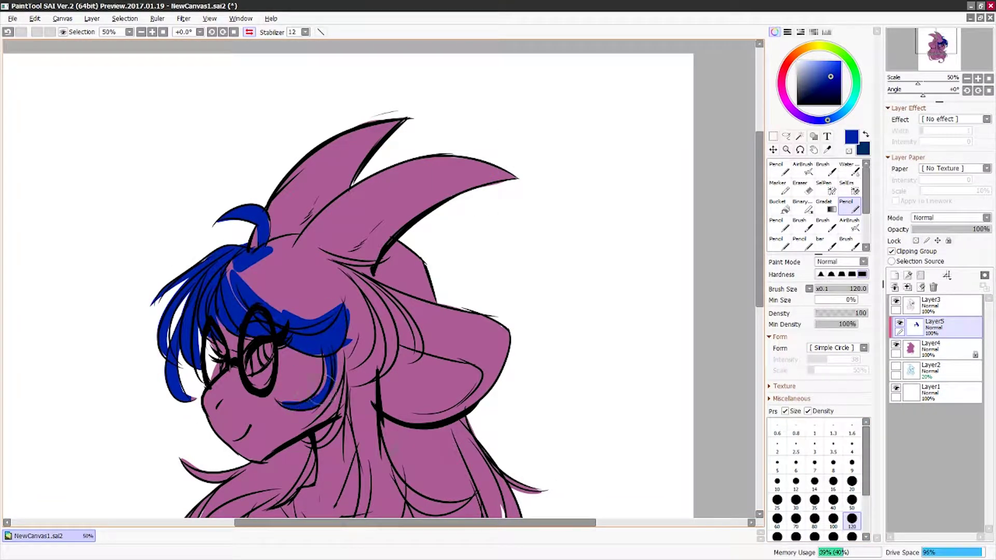
scroll(348, 281, "down", 3)
left_click(833, 499)
mouse_move(347, 171)
left_mouse_down()
mouse_move(363, 322)
mouse_move(389, 399)
left_mouse_up()
left_click_drag(363, 259, 254, 436)
mouse_move(311, 280)
left_mouse_down()
mouse_move(207, 415)
mouse_move(217, 498)
left_mouse_up()
- Finish the blue on the lower right hair and the strands near the glasses and ear
scroll(233, 467, "down", 1)
left_click_drag(270, 332, 493, 425)
left_click_drag(368, 129, 379, 239)
mouse_move(374, 212)
left_mouse_down()
mouse_move(484, 221)
mouse_move(519, 311)
left_mouse_up()
scroll(508, 301, "up", 1)
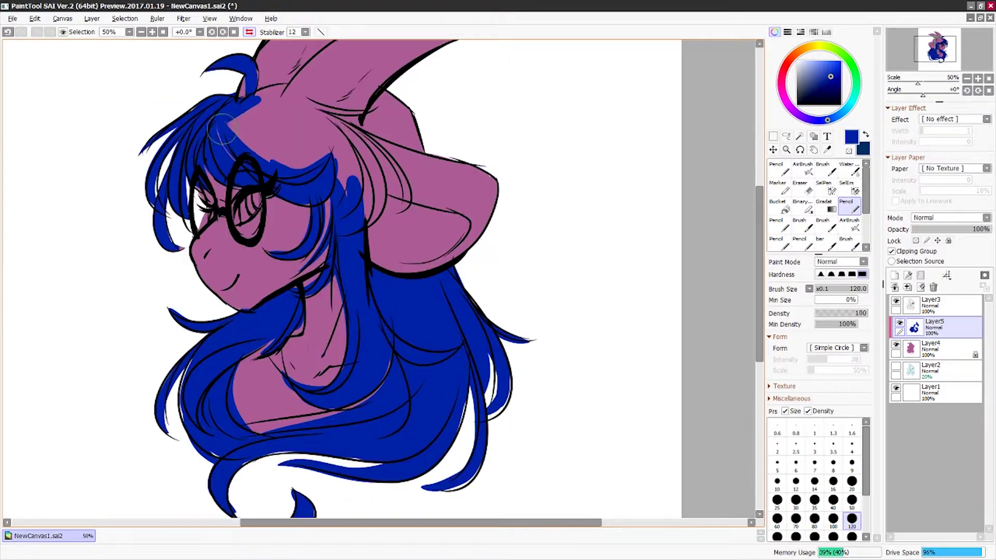
mouse_move(343, 120)
left_mouse_down()
mouse_move(218, 192)
mouse_move(394, 217)
left_mouse_up()
left_click_drag(332, 98, 254, 140)
mouse_move(394, 94)
left_mouse_down()
mouse_move(378, 120)
mouse_move(418, 150)
left_mouse_up()
key("e")
left_click_drag(395, 143, 438, 155)
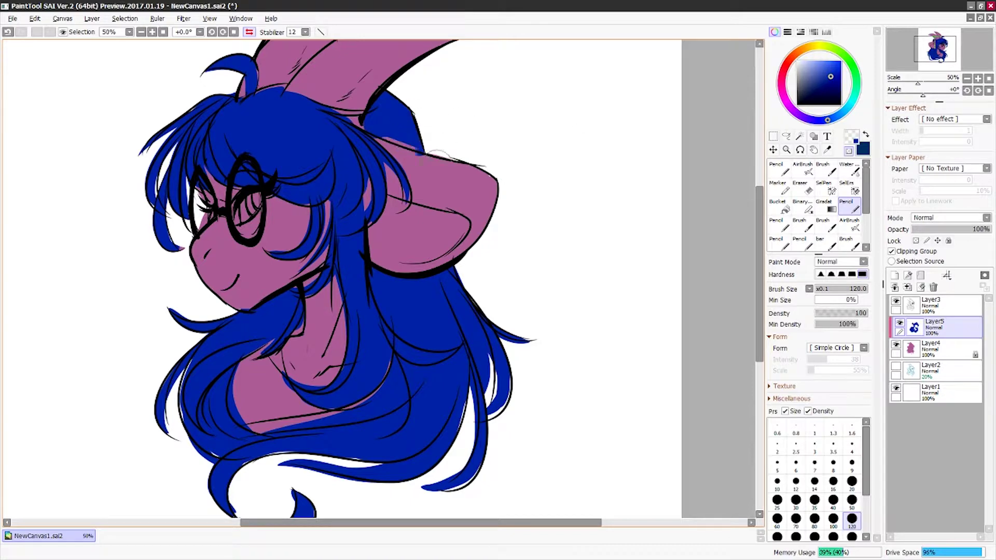
- On the base colour layer, paint dark purple shading around the eye
key("h")
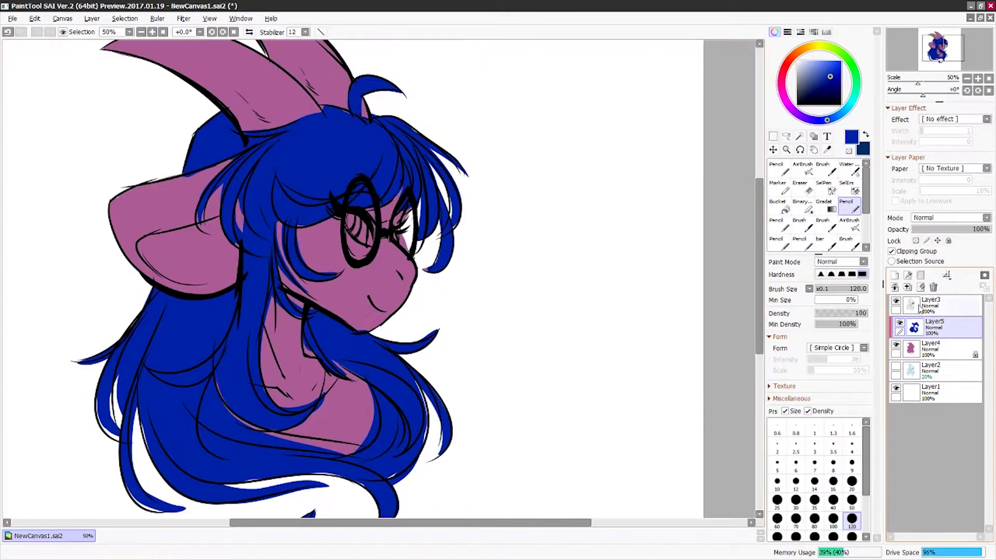
left_click(934, 348)
left_click(807, 91)
left_click_drag(301, 228, 384, 257)
- Redo the purple shading across the eye and cheek, and shade the left ear
key("ctrl+z")
left_click(811, 84)
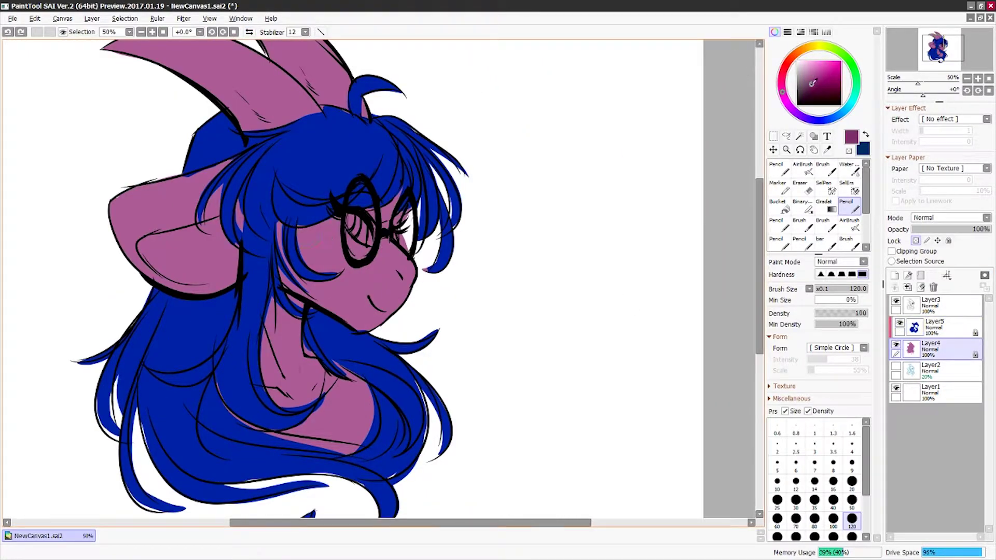
mouse_move(298, 218)
left_mouse_down()
mouse_move(369, 249)
mouse_move(415, 290)
left_mouse_up()
left_click_drag(363, 200, 384, 283)
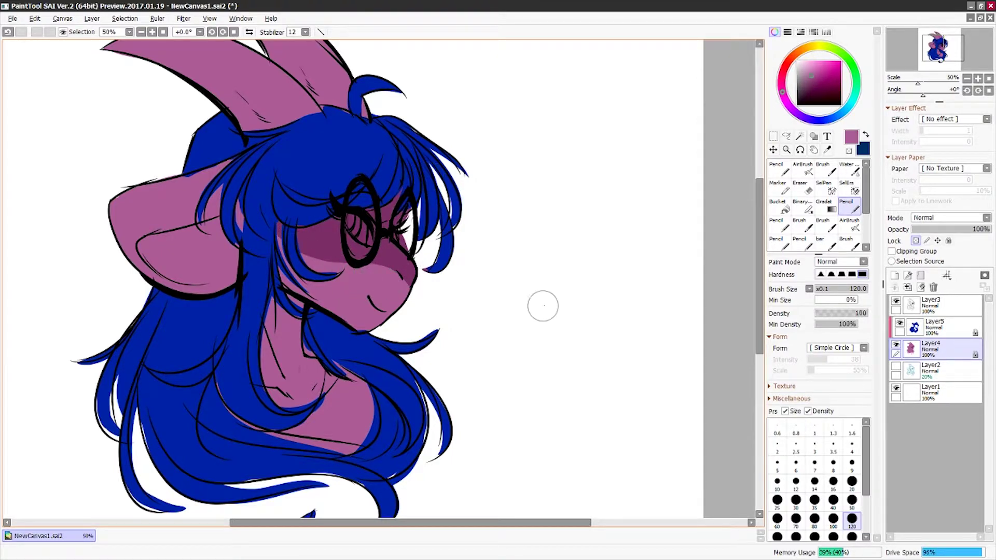
left_click_drag(120, 176, 228, 223)
left_click_drag(145, 270, 178, 240)
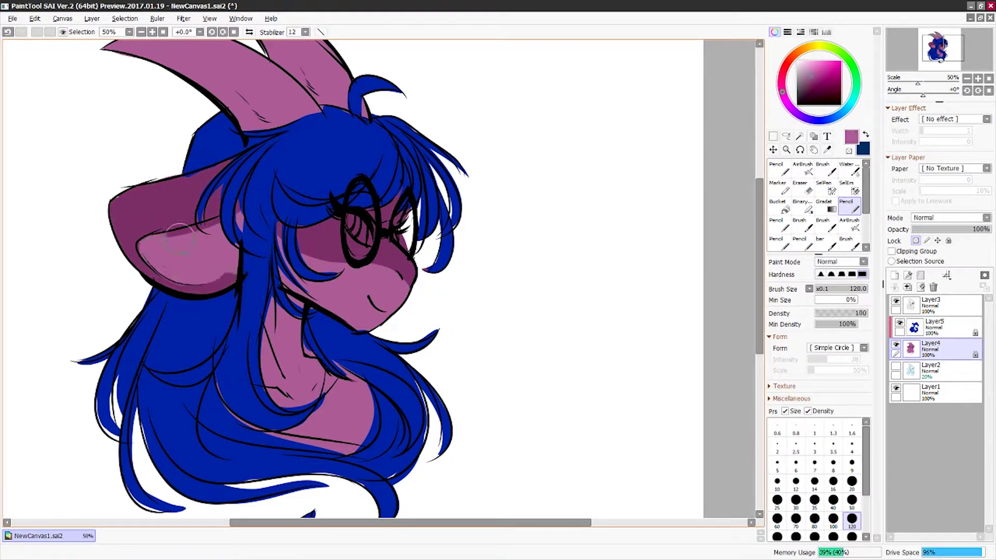
- Fill both horns light pink
left_click_drag(156, 206, 141, 278)
left_click(801, 64)
left_click_drag(99, 137, 280, 104)
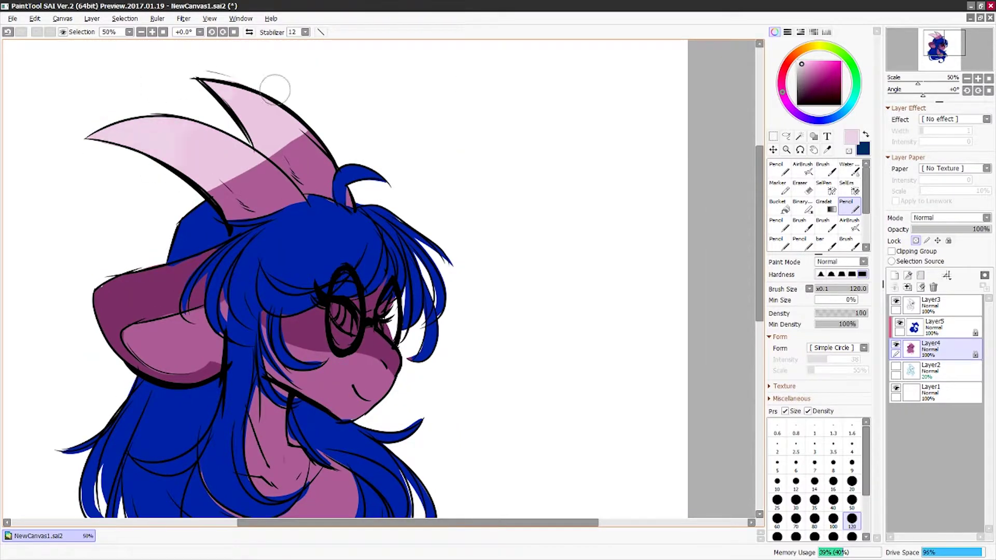
left_click_drag(202, 83, 332, 218)
left_click_drag(552, 292, 603, 205)
- Paint a bright pink stripe on the left ear with a size 50 brush
left_click(852, 482)
left_click(781, 87)
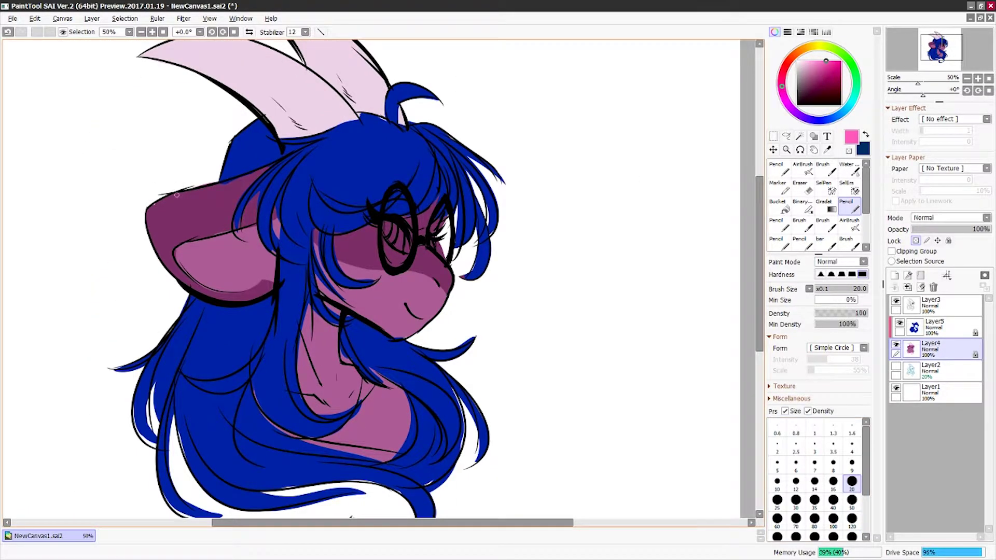
left_click(852, 500)
mouse_move(168, 202)
left_mouse_down()
mouse_move(239, 193)
mouse_move(270, 169)
left_mouse_up()
left_click_drag(407, 221, 421, 236)
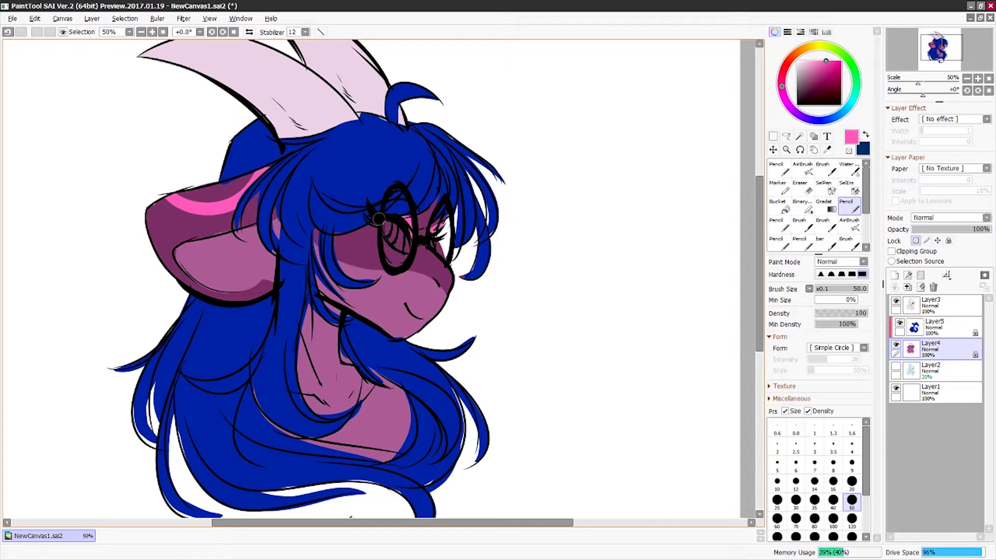
key("ctrl+z")
left_click_drag(372, 226, 394, 246)
key("ctrl+z")
- Add pink swirl markings below the eye and on the chest with a size 35 brush
key("h")
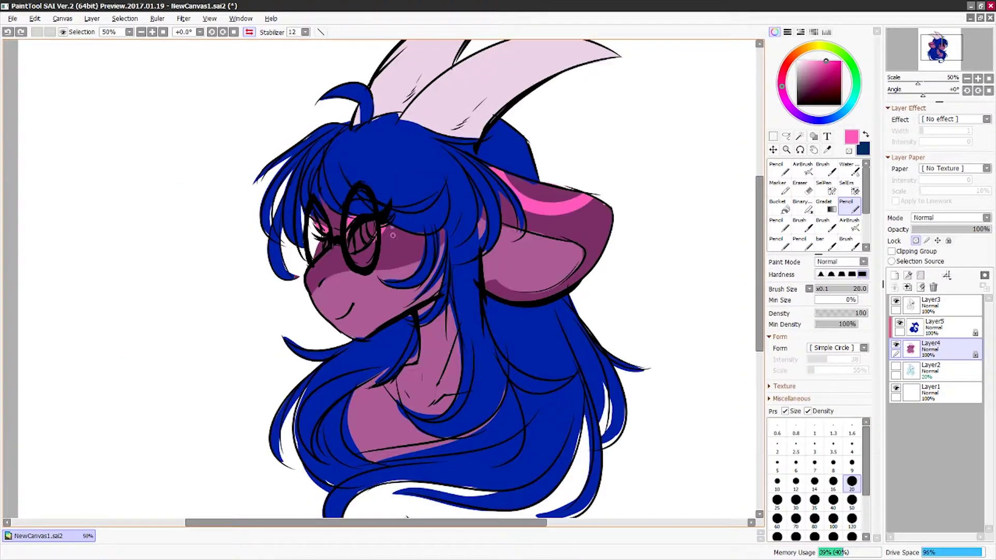
key("bracketright")
key("bracketright")
key("bracketright")
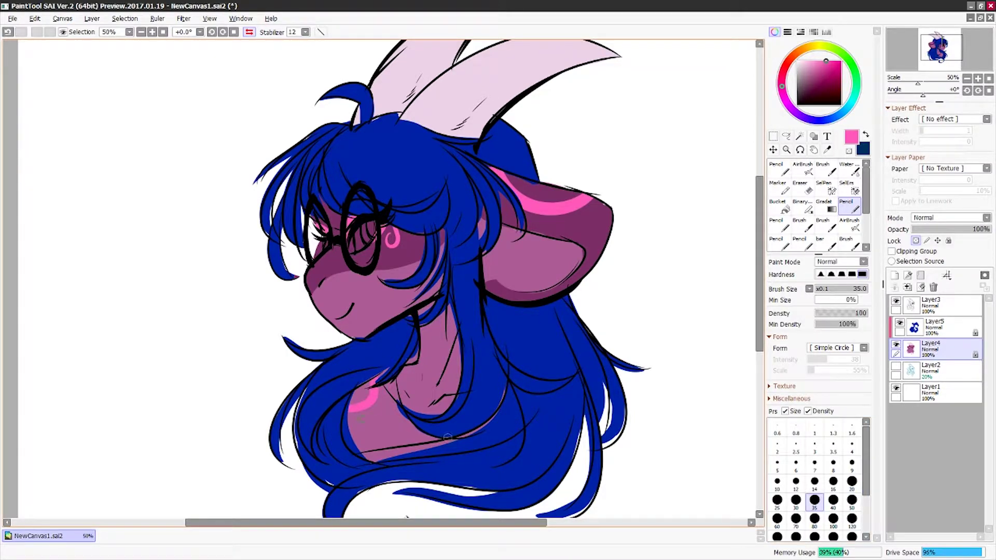
left_click_drag(353, 409, 358, 418)
left_click_drag(508, 350, 515, 372)
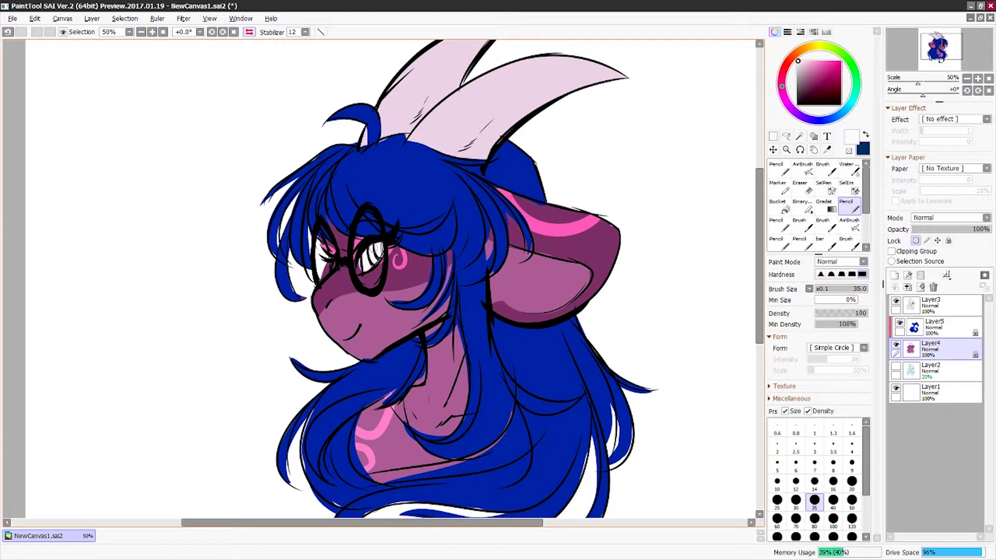
- Paint the iris bright cyan
left_click(845, 110)
left_click(842, 63)
left_click_drag(372, 244, 379, 259)
- Shift the hair layer's hue with Hue/Saturation until the blue hair becomes red
key("h")
left_click(183, 18)
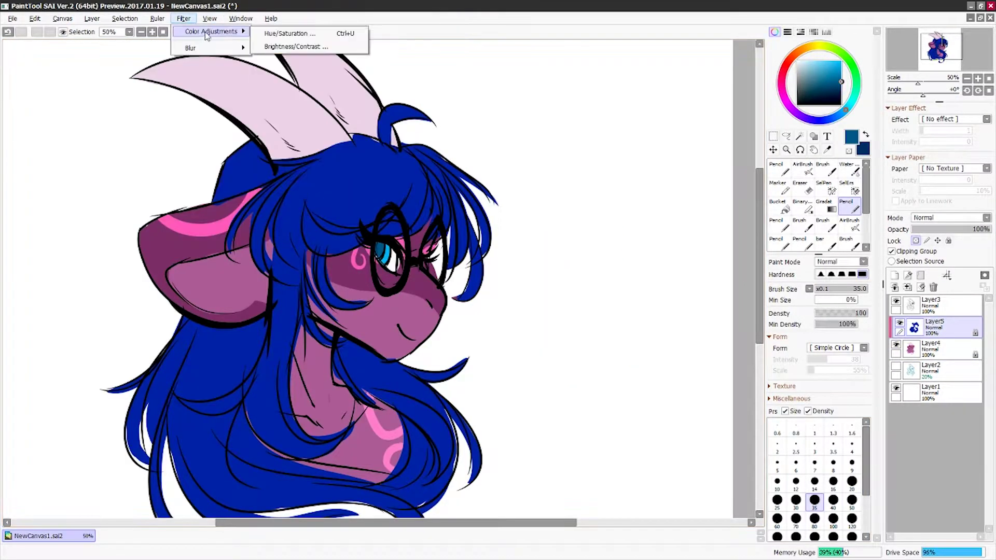
left_click(291, 24)
mouse_move(678, 148)
left_mouse_down()
mouse_move(695, 149)
mouse_move(617, 148)
mouse_move(736, 147)
mouse_move(713, 180)
left_mouse_up()
left_click(707, 211)
left_click(183, 18)
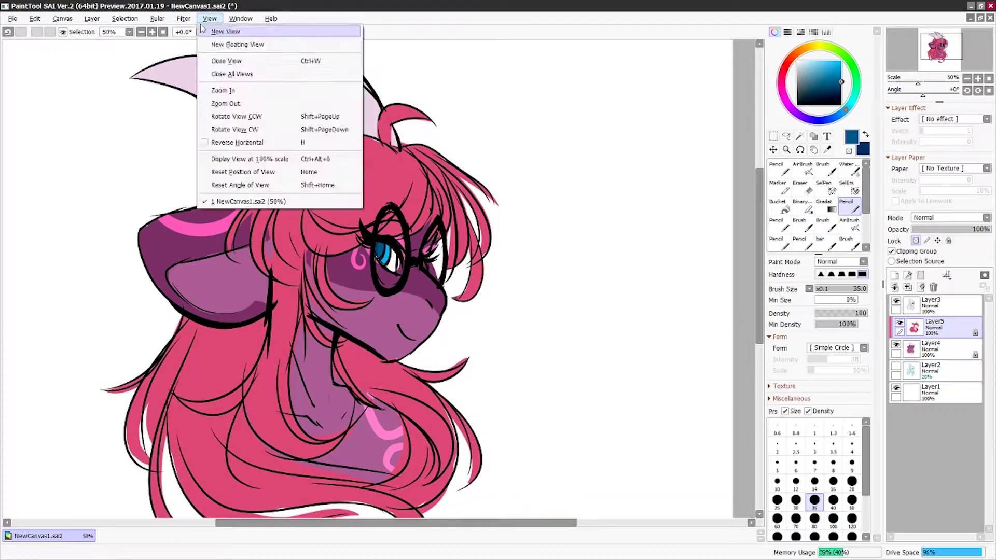
left_click(228, 24)
left_click_drag(677, 148, 688, 149)
left_click(706, 211)
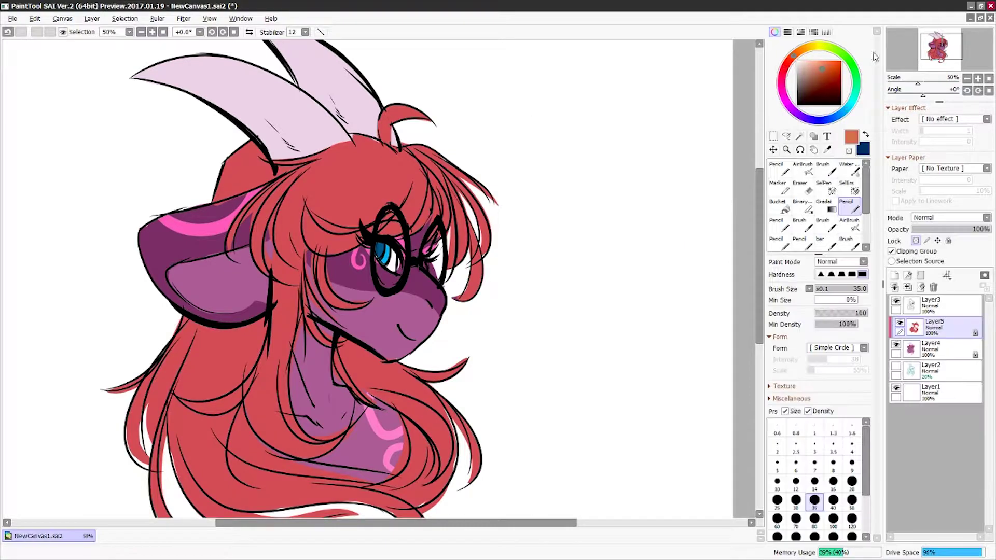
- Airbrush darker red tones through the hair with a large soft airbrush
left_click(824, 75)
left_click(779, 232)
left_click(852, 513)
scroll(381, 280, "down", 3)
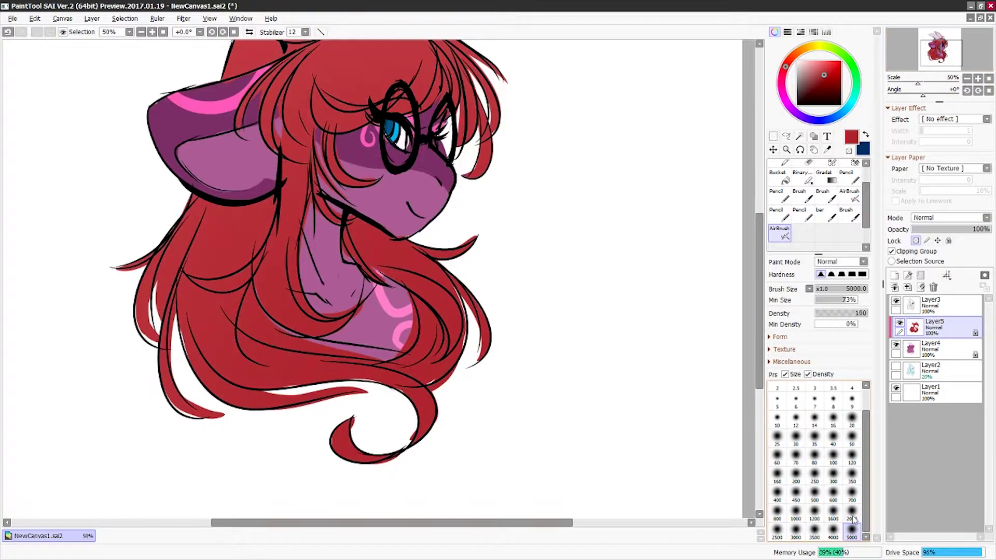
key("h")
left_click(852, 494)
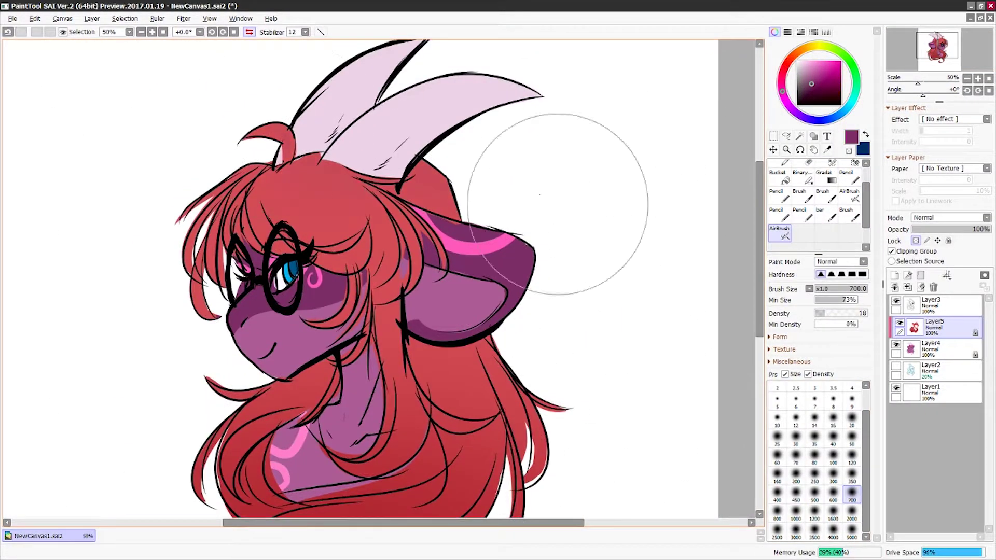
left_click_drag(653, 264, 670, 186)
- Add a new layer with the Soft Light blending mode
key("h")
left_click(894, 275)
left_click(949, 217)
- Flood-fill the Soft Light layer purple, adjust its hue and saturation, then hide it
left_click(934, 435)
left_click(779, 176)
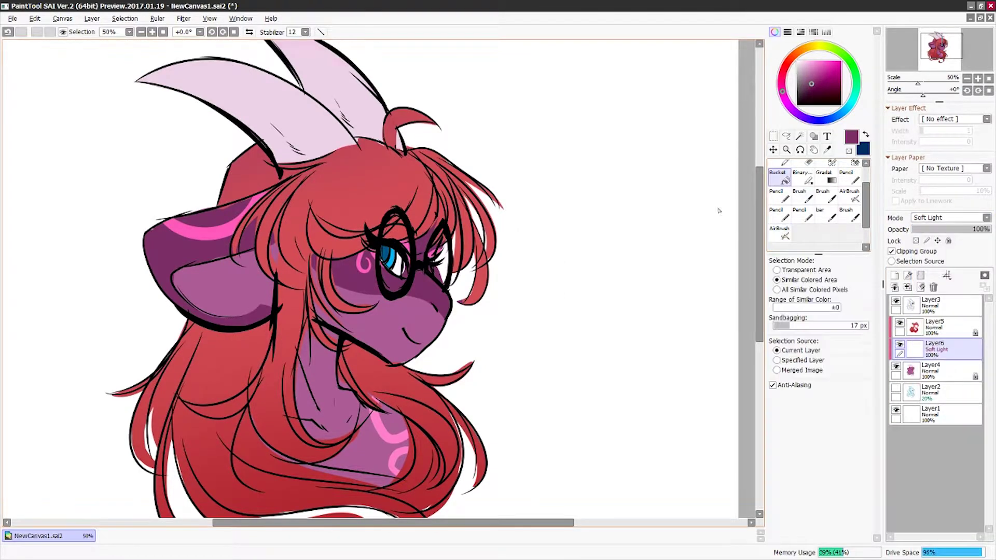
left_click(157, 18)
left_click(208, 32)
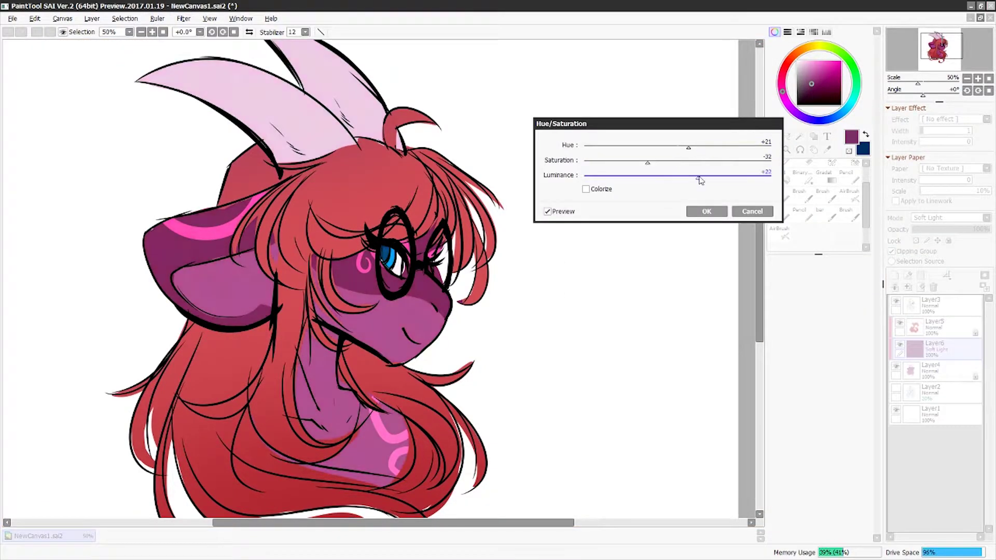
mouse_move(695, 177)
left_mouse_down()
mouse_move(710, 177)
mouse_move(737, 147)
left_mouse_up()
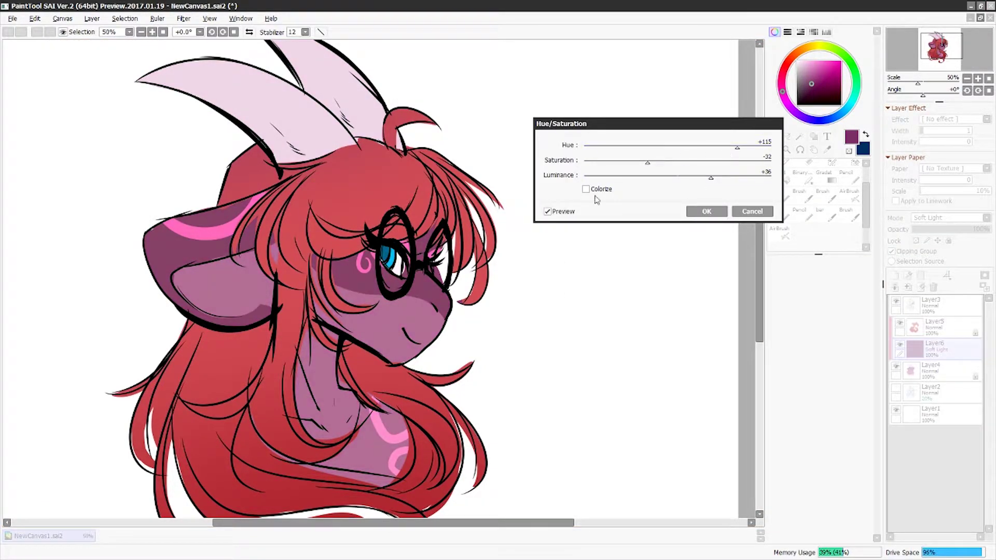
left_click(706, 212)
left_click(900, 344)
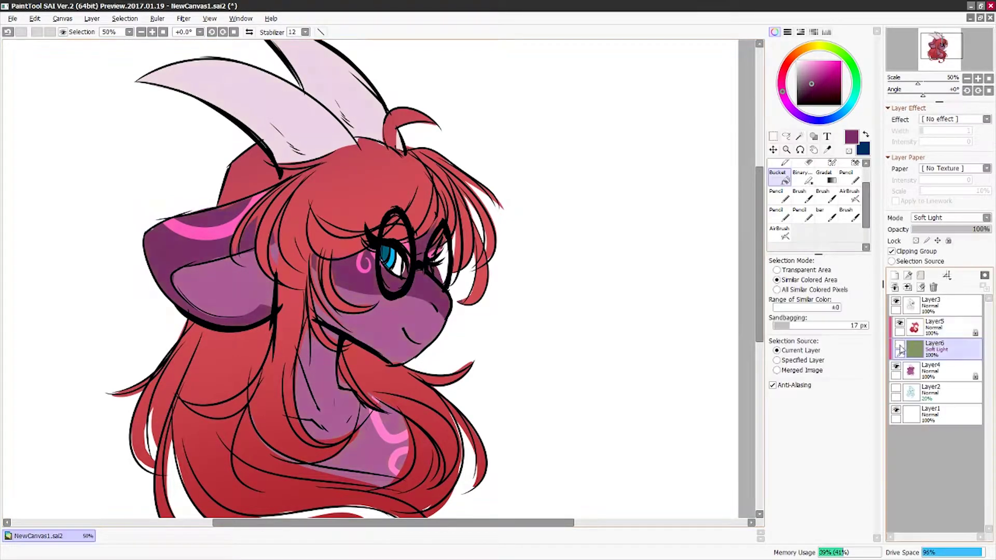
- Replace the overlay layer with a new Multiply layer above the hair, using a blue-grey pencil
key("h")
key("Delete")
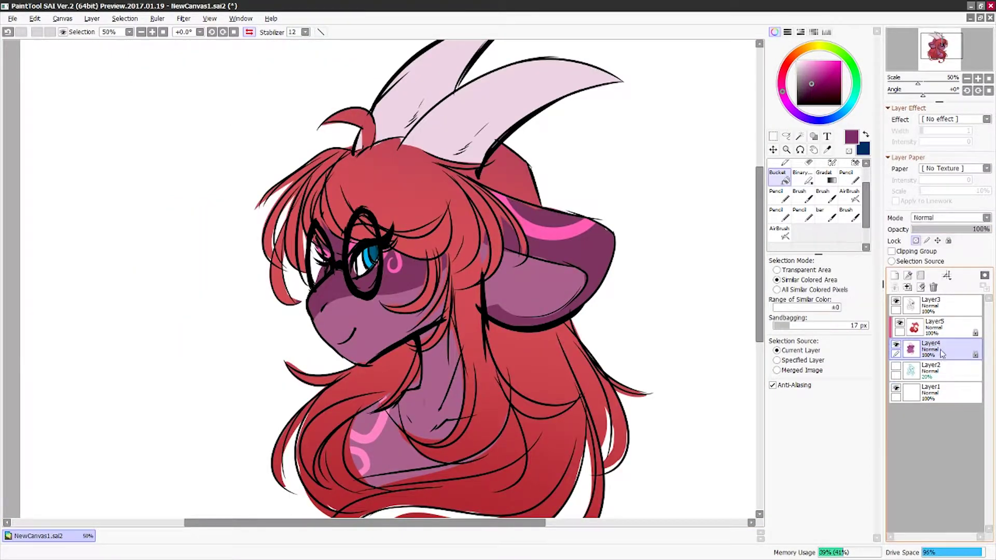
left_click(918, 333)
key("ctrl+shift+n")
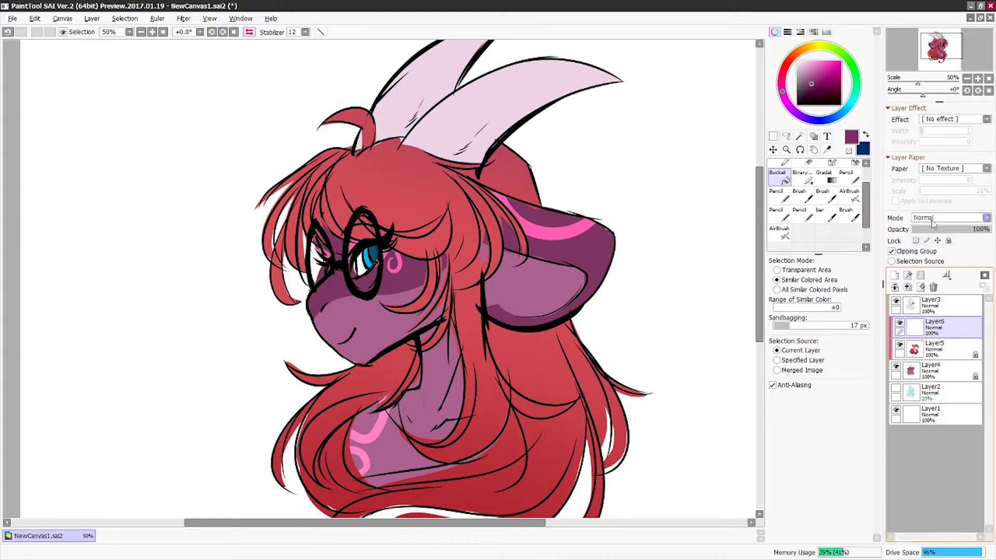
left_click(818, 63)
scroll(815, 203, "up", 2)
left_click(848, 206)
left_click(851, 499)
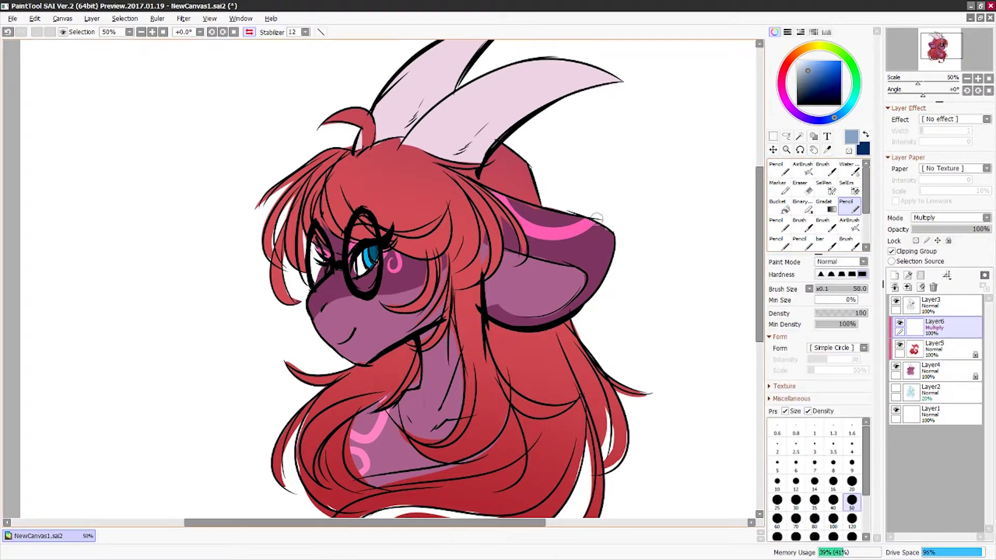
- Shade the undersides of both horns and the hair around the face
mouse_move(464, 159)
left_mouse_down()
mouse_move(617, 78)
mouse_move(628, 79)
mouse_move(617, 129)
left_mouse_up()
left_click_drag(394, 179, 493, 72)
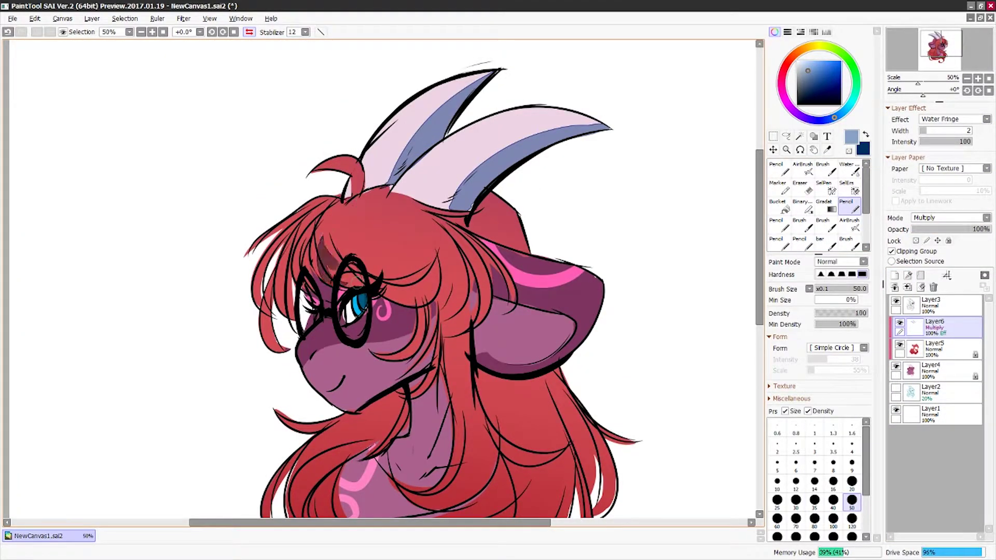
left_click_drag(358, 280, 436, 238)
left_click_drag(435, 300, 352, 311)
left_click_drag(331, 259, 311, 296)
left_click_drag(311, 217, 270, 342)
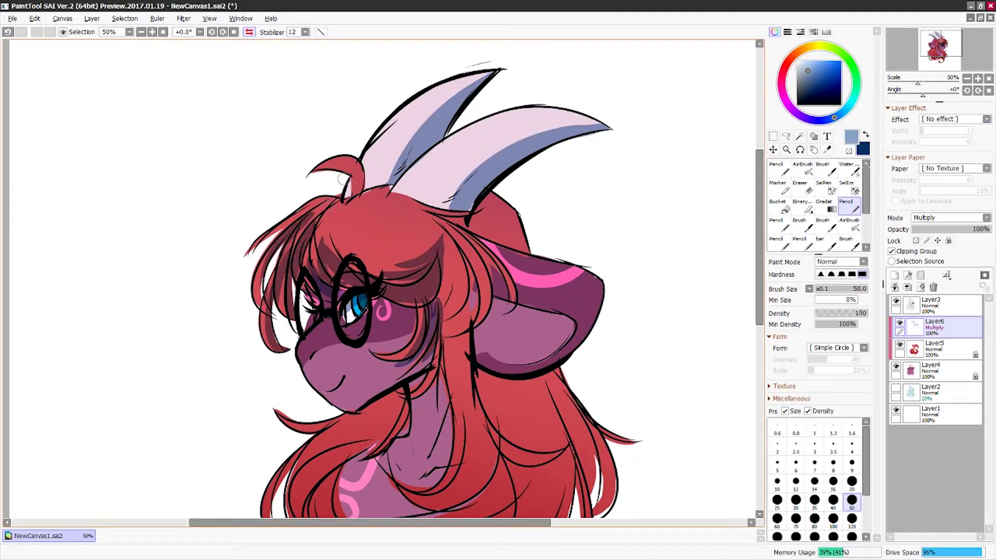
scroll(483, 175, "down", 2)
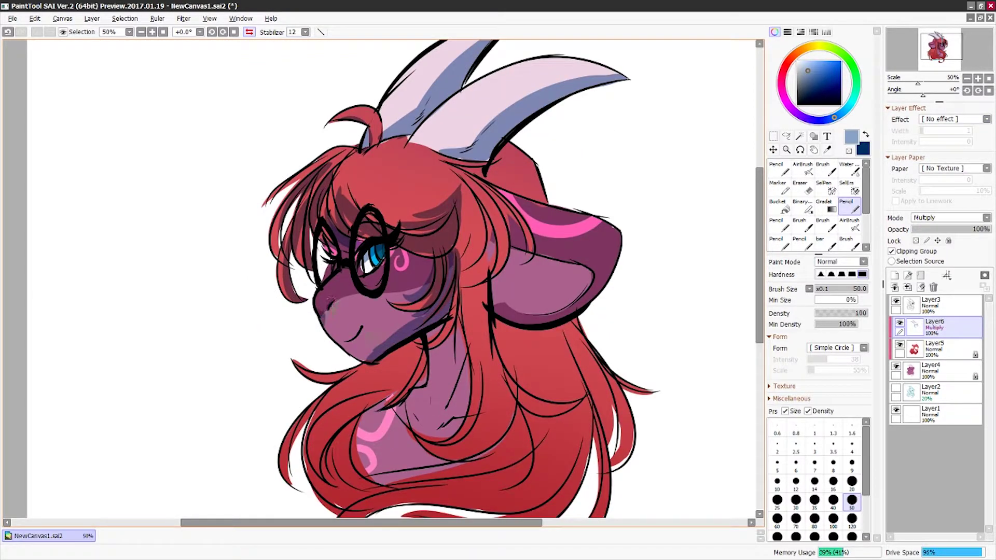
- Darken the neck, the inner ear, and the area below the horn base and ear
left_click_drag(434, 335, 453, 365)
left_click_drag(445, 399, 431, 419)
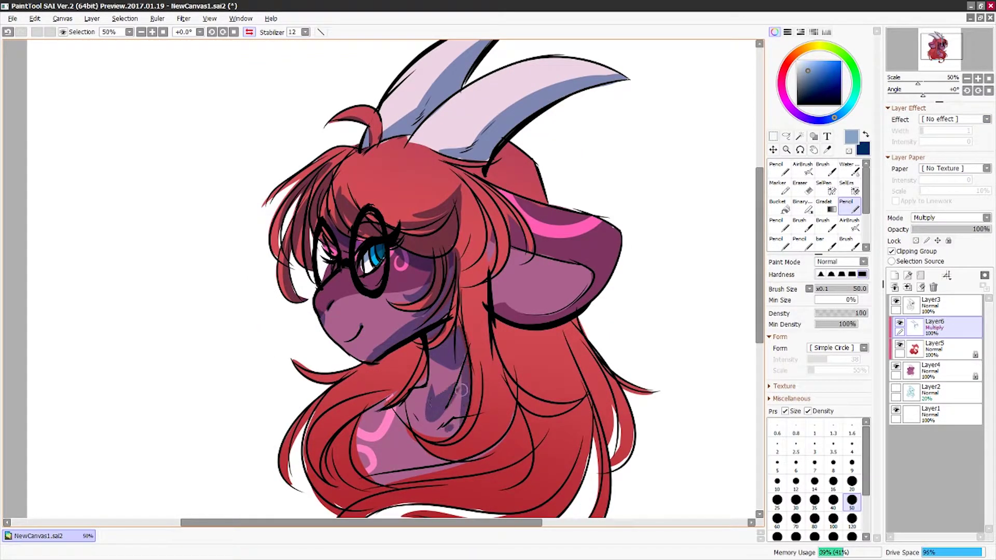
key("h")
left_click_drag(337, 280, 367, 287)
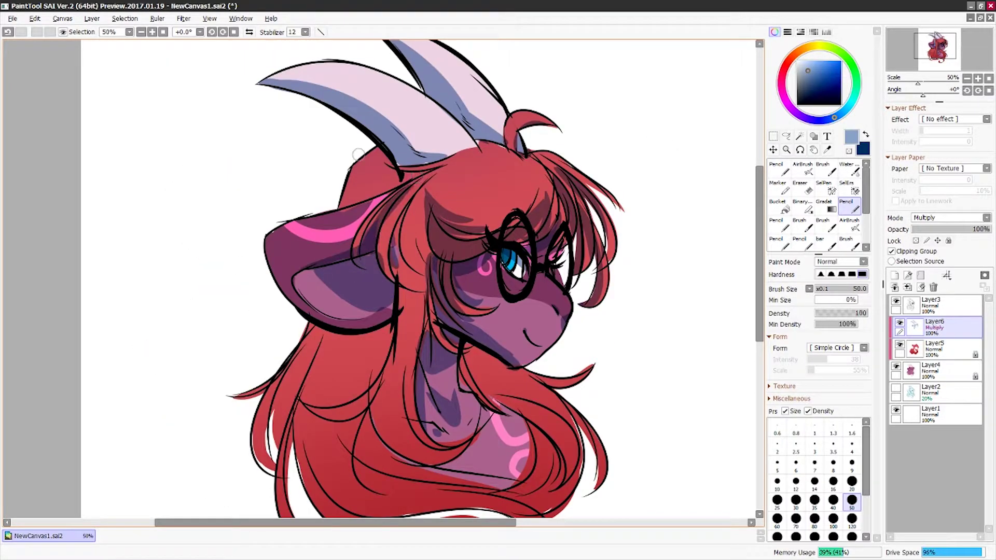
left_click_drag(358, 154, 399, 191)
left_click_drag(306, 345, 389, 332)
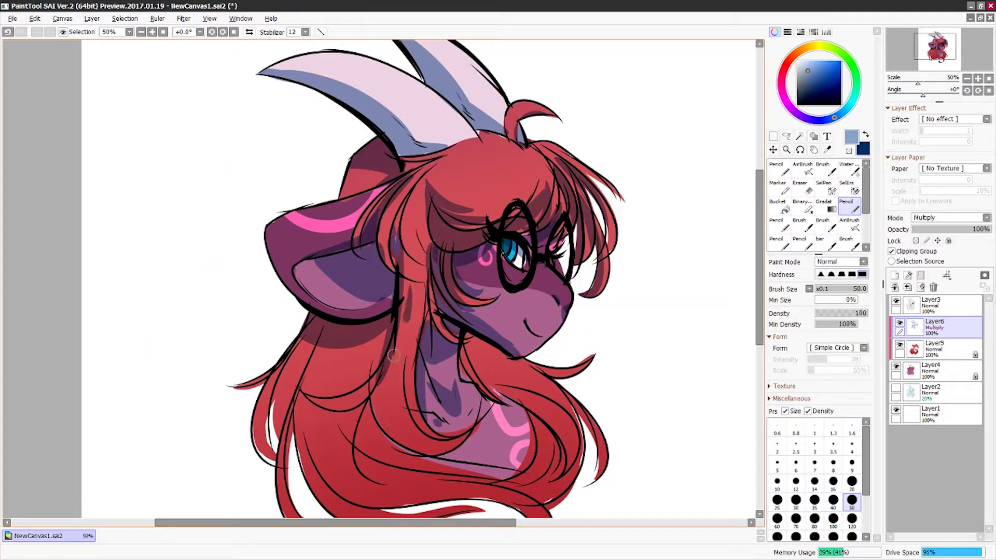
left_click_drag(277, 390, 254, 291)
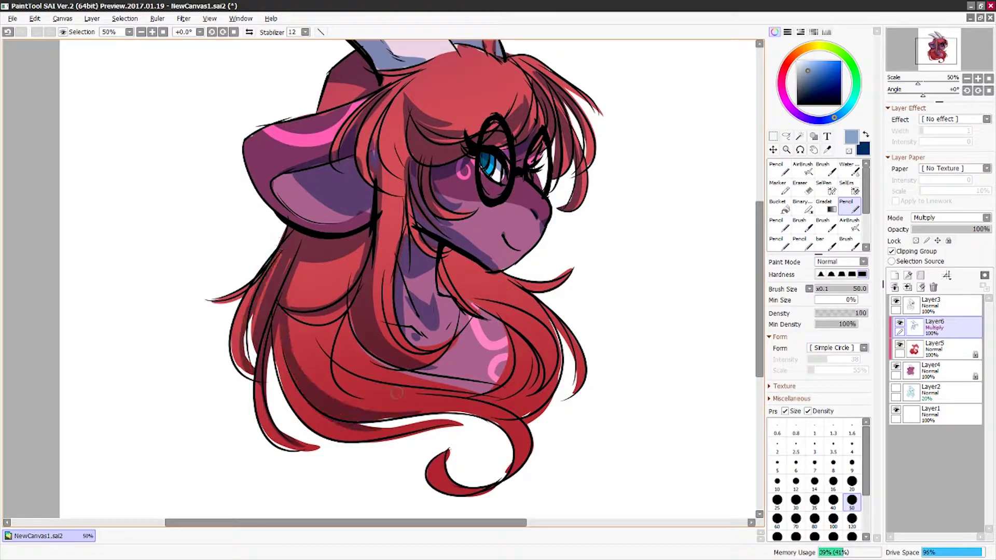
- Add a final shadow stroke, then flip and pan the view to check the hair ends and horns
key("h")
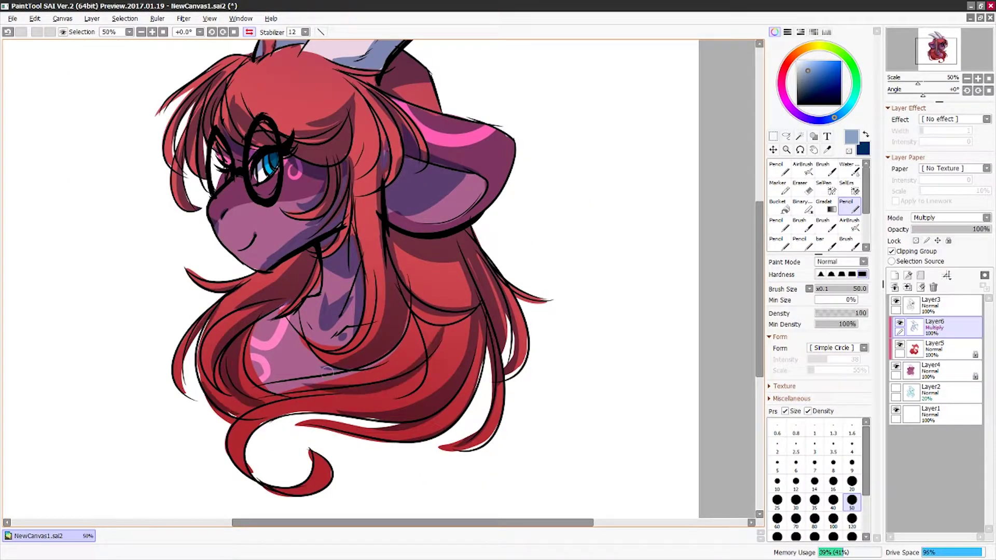
left_click_drag(293, 414, 357, 373)
scroll(440, 407, "up", 5)
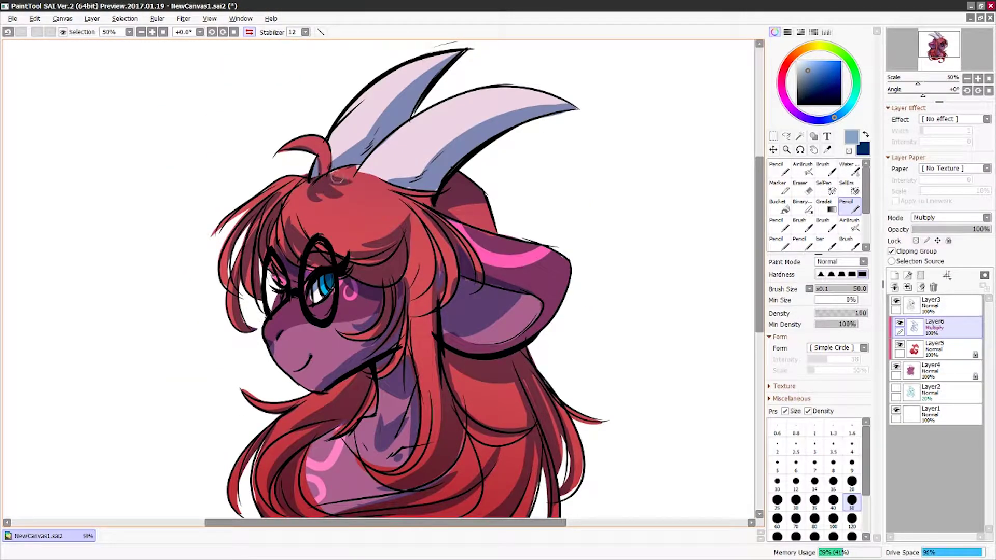
left_click_drag(415, 311, 428, 163)
scroll(331, 262, "up", 2)
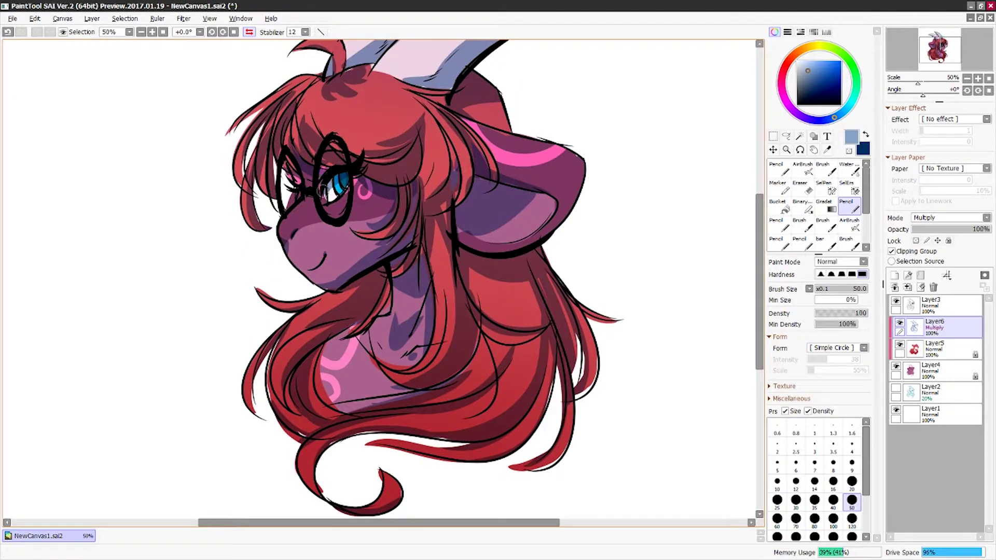
key("Insert")
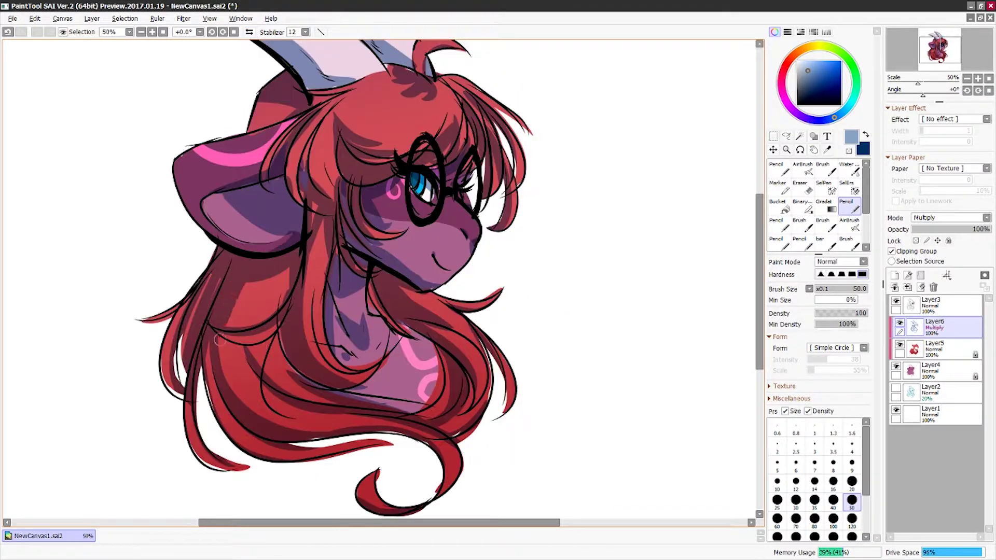
left_click_drag(220, 340, 230, 474)
- Apply Hue/Saturation with hue +76, saturation +39 and luminance -8 to the shading layer
left_click(184, 18)
left_click(208, 42)
mouse_move(685, 178)
left_mouse_down()
mouse_move(674, 177)
mouse_move(711, 161)
left_mouse_up()
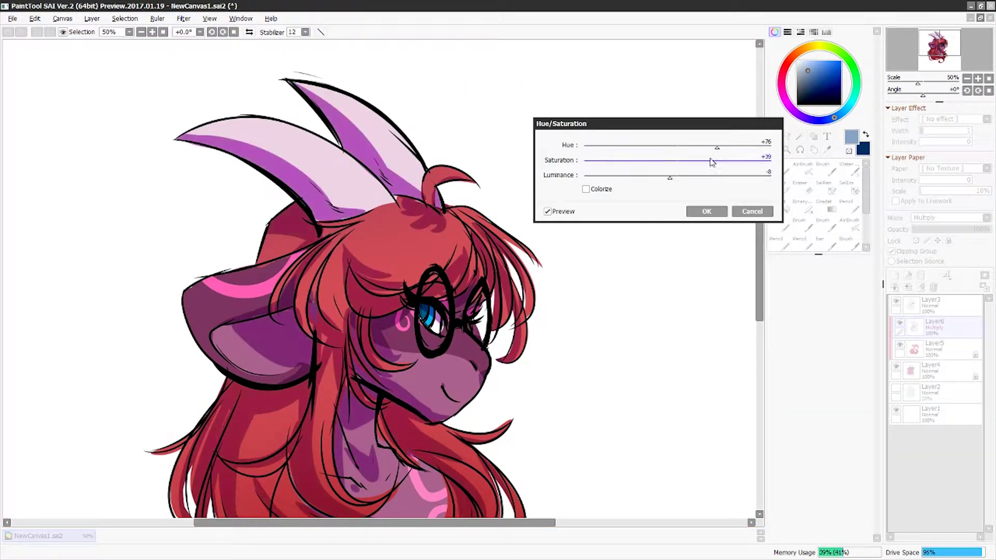
left_click(706, 211)
key("Insert")
scroll(414, 260, "down", 3)
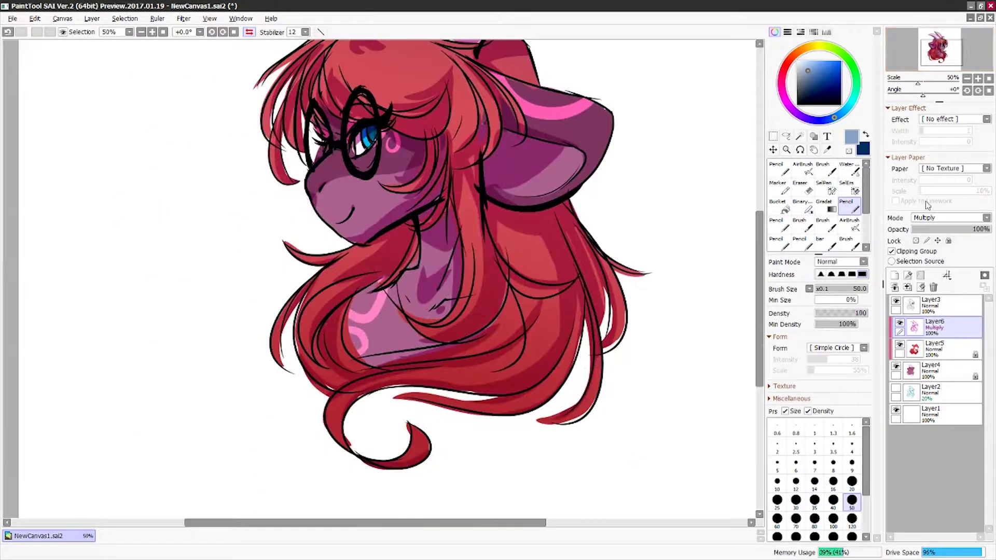
- Switch to the soft AirBrush at size 120 and add a new layer above the shading
left_click(949, 218)
left_click(924, 243)
left_click(779, 234)
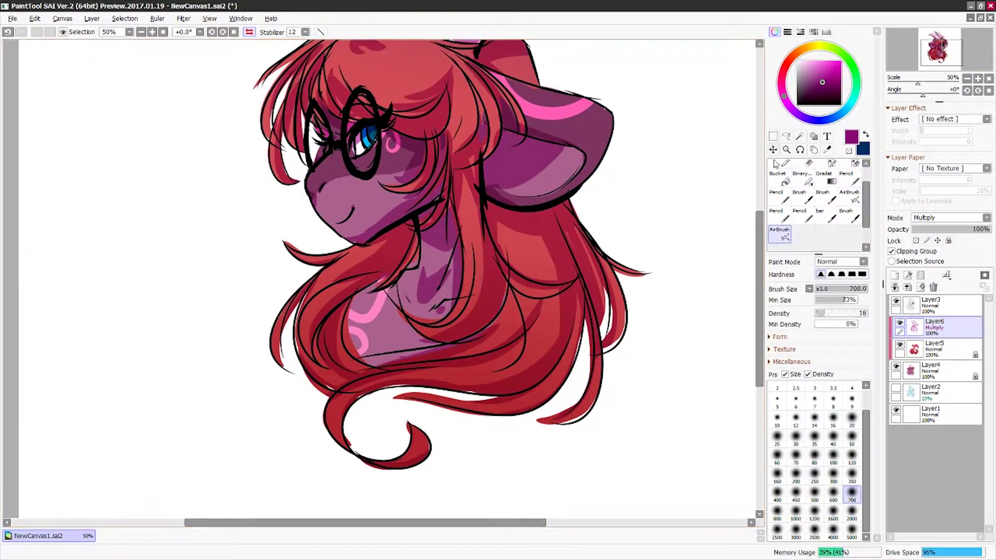
left_click(852, 475)
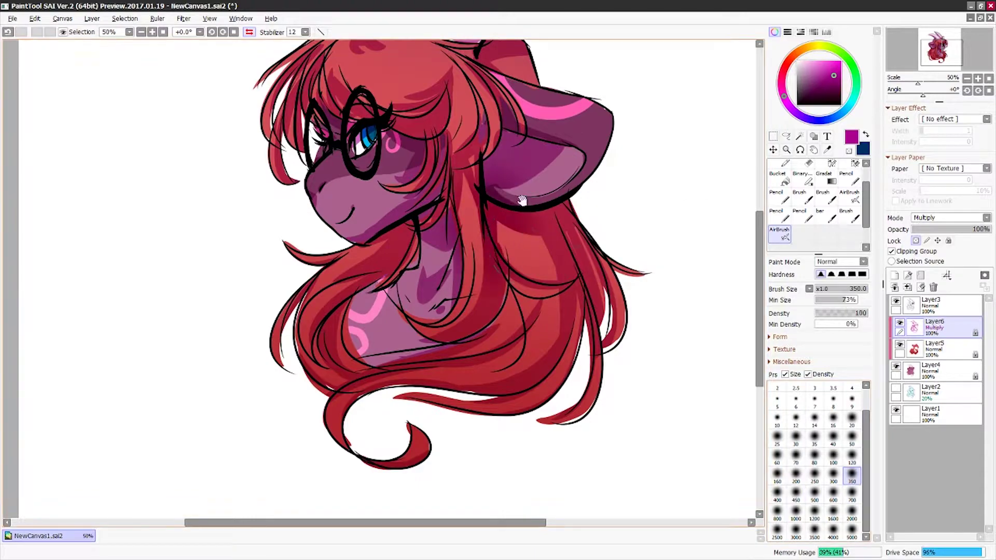
scroll(394, 165, "up", 3)
scroll(394, 165, "down", 3)
scroll(515, 282, "up", 2)
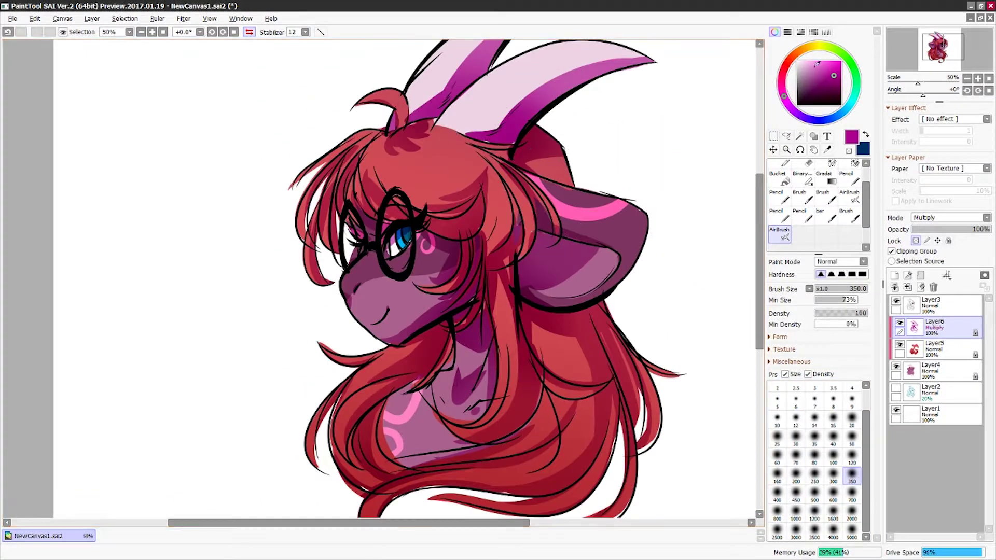
left_click(852, 456)
scroll(463, 78, "up", 1)
scroll(482, 179, "down", 3)
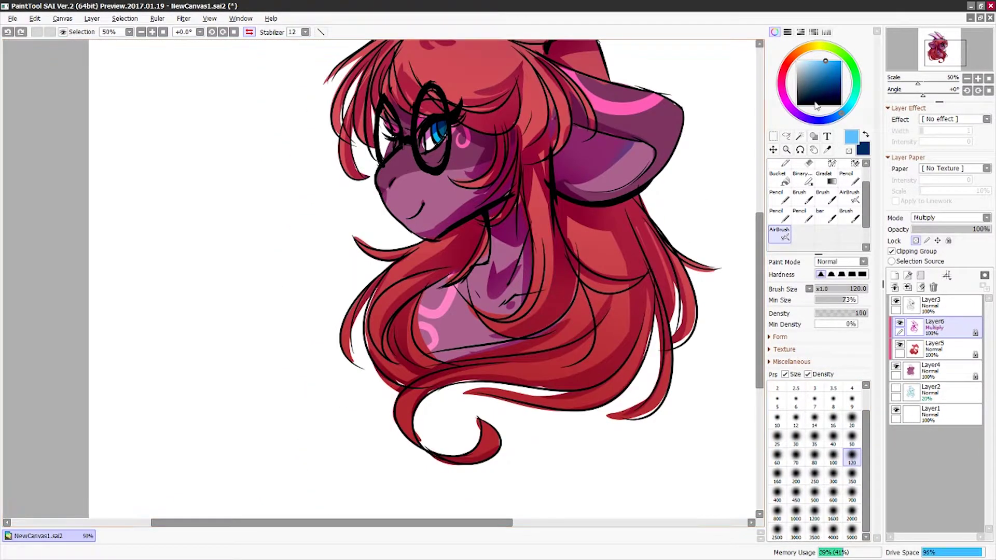
scroll(461, 236, "up", 2)
scroll(609, 267, "down", 2)
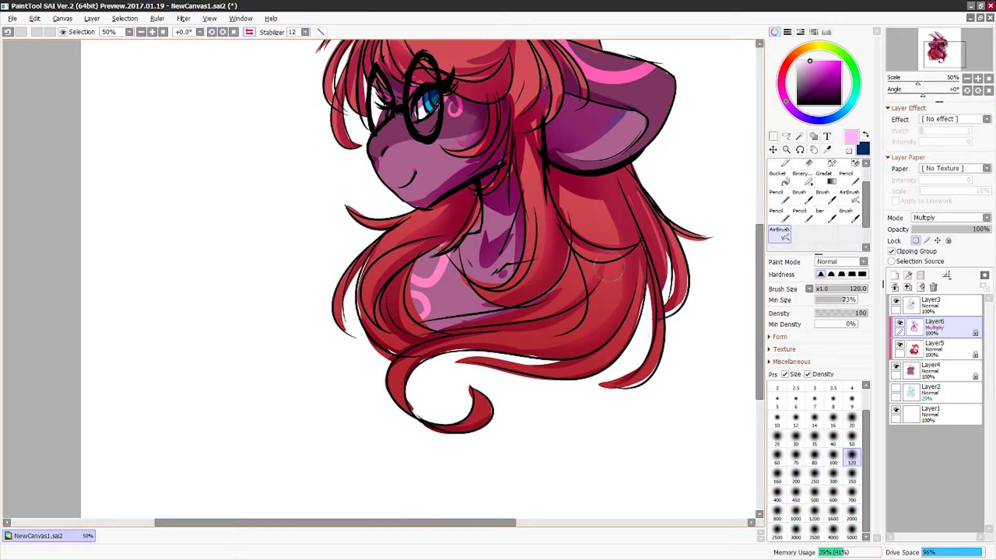
scroll(467, 303, "up", 2)
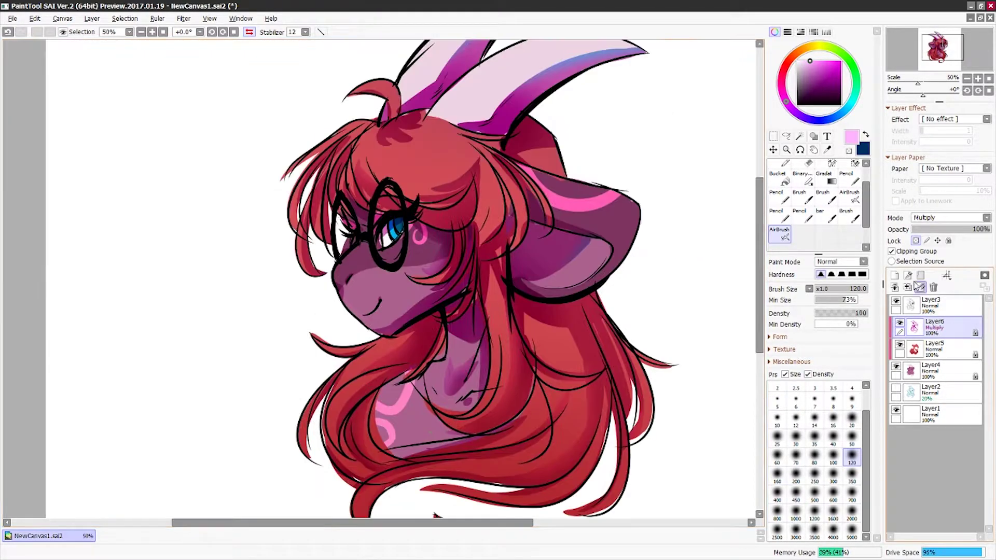
left_click(894, 276)
scroll(950, 218, "down", 3)
- Set the new layer to Overlay and paint pink highlights across the top and sides of the mane
left_click(846, 178)
left_click_drag(354, 119, 452, 154)
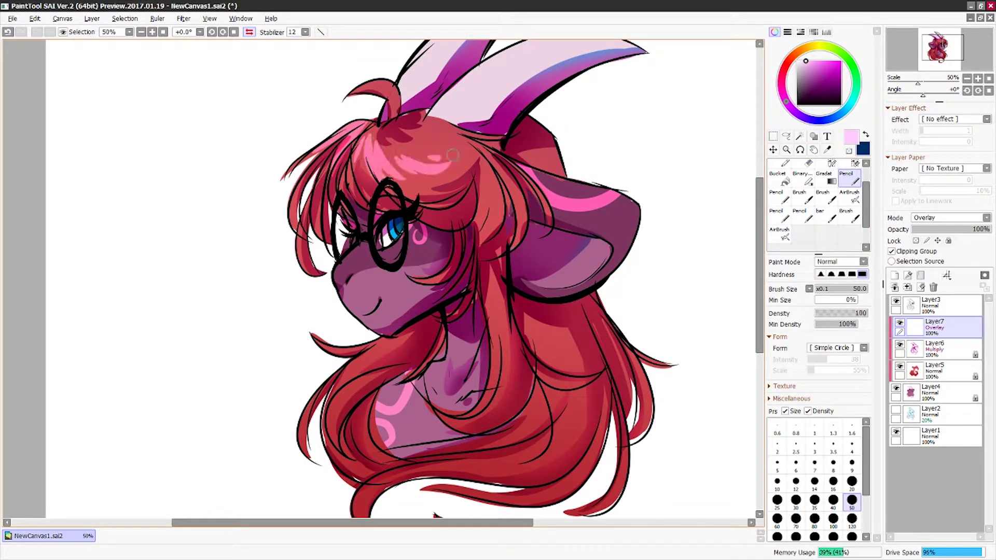
scroll(623, 129, "up", 1)
scroll(573, 66, "down", 1)
left_click_drag(554, 195, 617, 249)
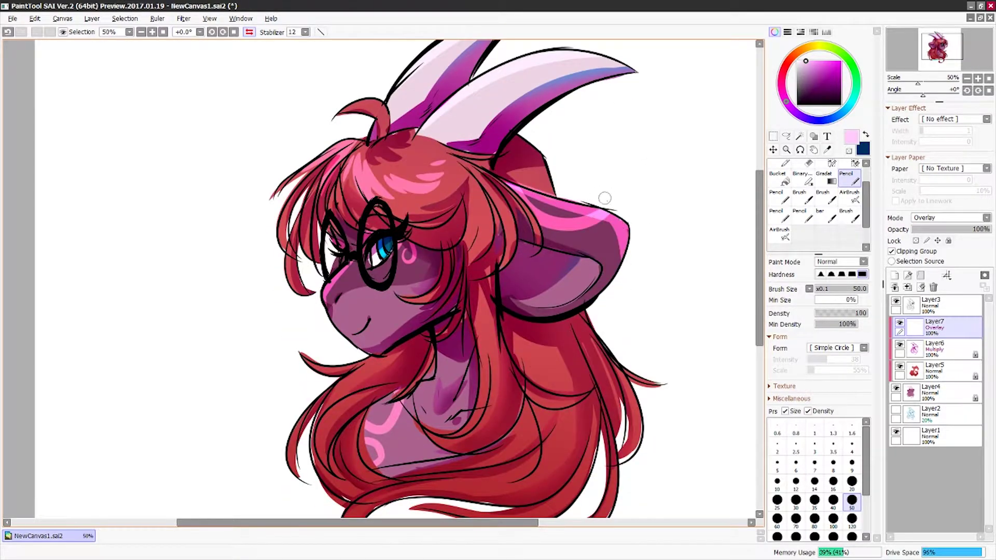
scroll(561, 263, "down", 2)
left_click_drag(561, 264, 596, 363)
left_click_drag(363, 244, 389, 394)
scroll(340, 321, "up", 2)
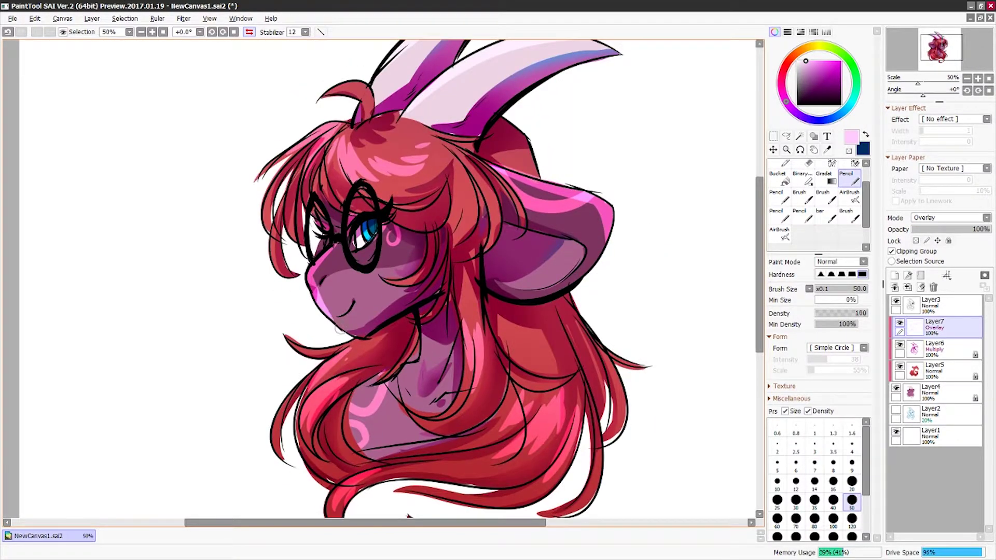
key("h")
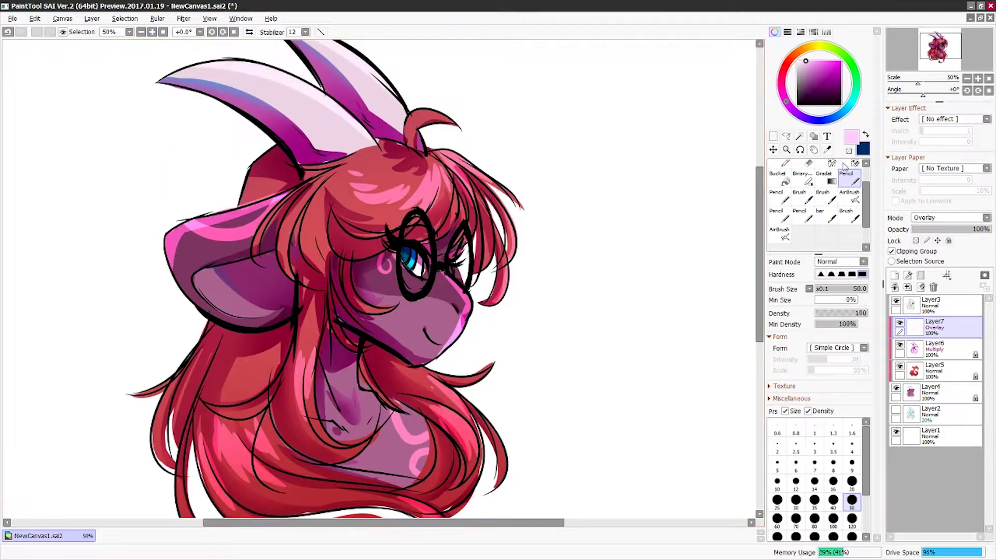
- Lower the Overlay layer to 66% opacity and recolour the lineart on Layer3 dark red
left_click_drag(985, 229, 962, 228)
left_click(933, 303)
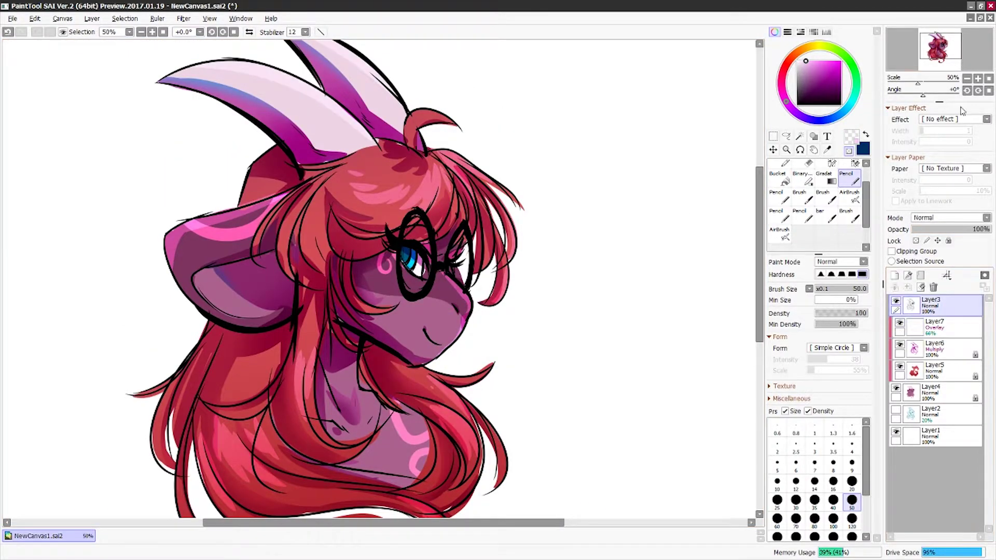
left_click_drag(415, 259, 451, 250)
left_click(851, 136)
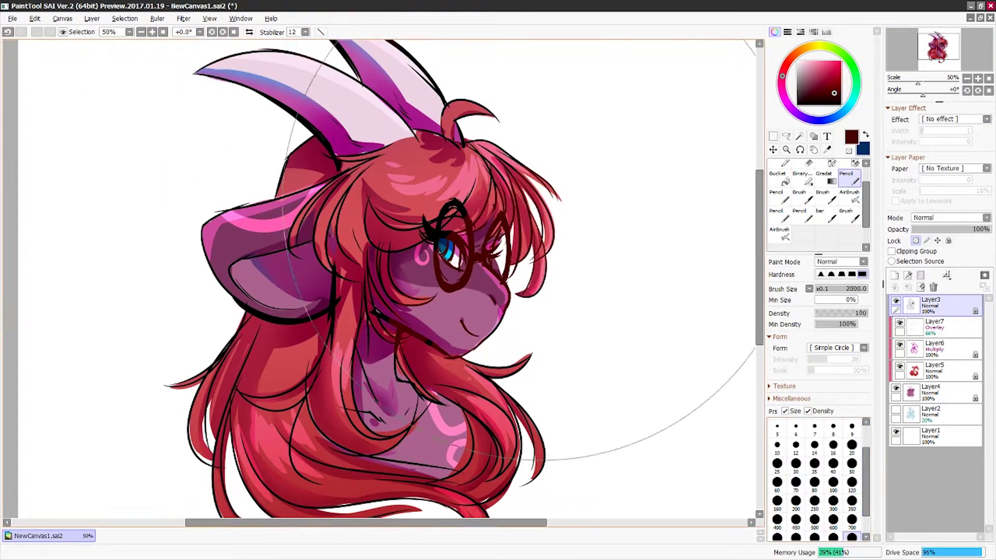
mouse_move(446, 213)
left_mouse_down()
mouse_move(419, 218)
mouse_move(498, 286)
left_mouse_up()
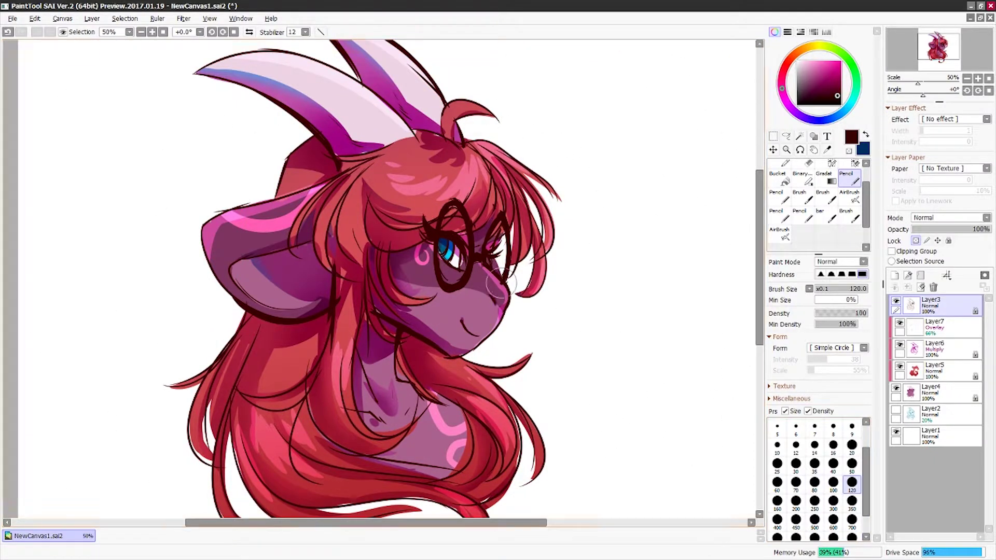
- Paint pink highlights along the horn edges with a size-50 brush
left_click(852, 469)
left_click_drag(365, 52, 337, 127)
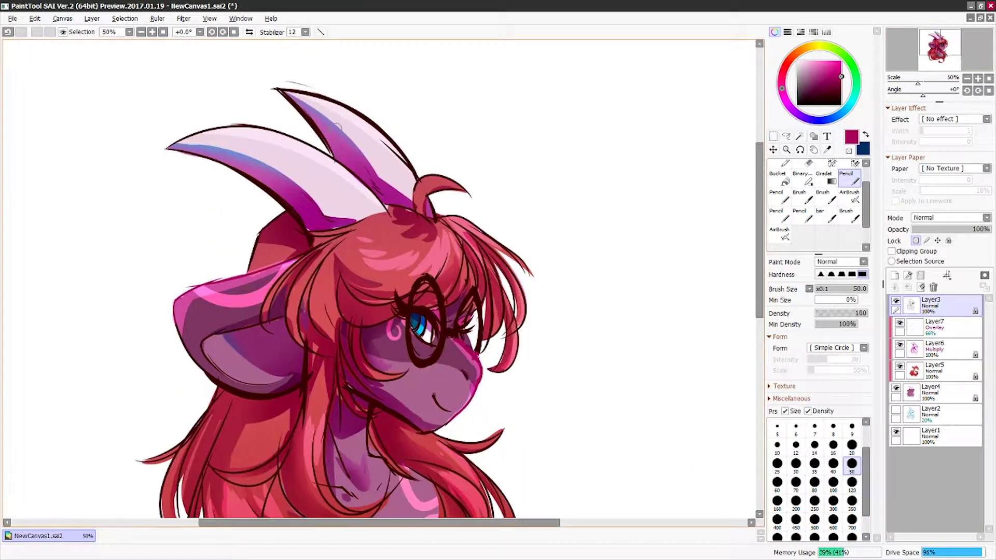
left_click_drag(280, 88, 403, 162)
left_click_drag(166, 148, 280, 140)
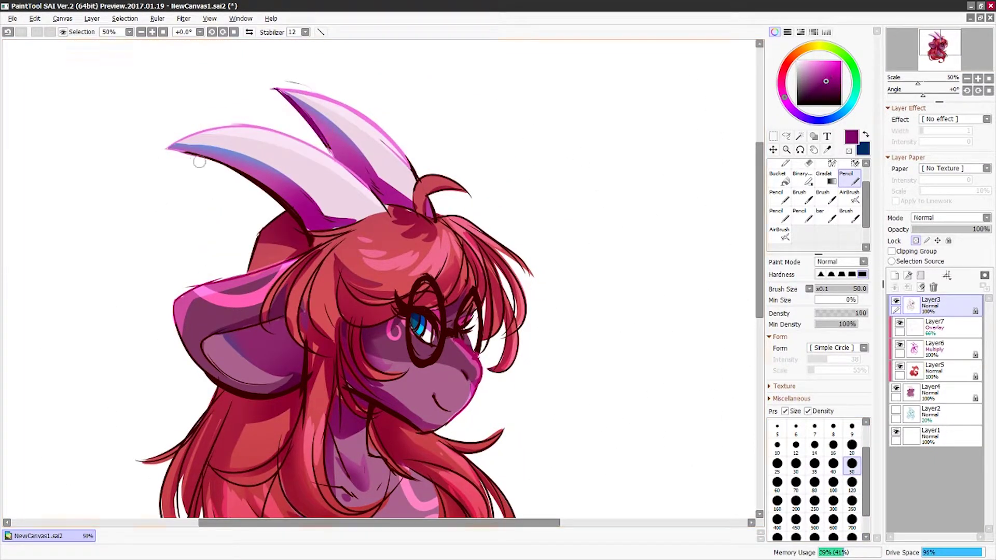
- Paint the mane in pinkish red with the brush enlarged to size 120
key("h")
left_click(828, 63)
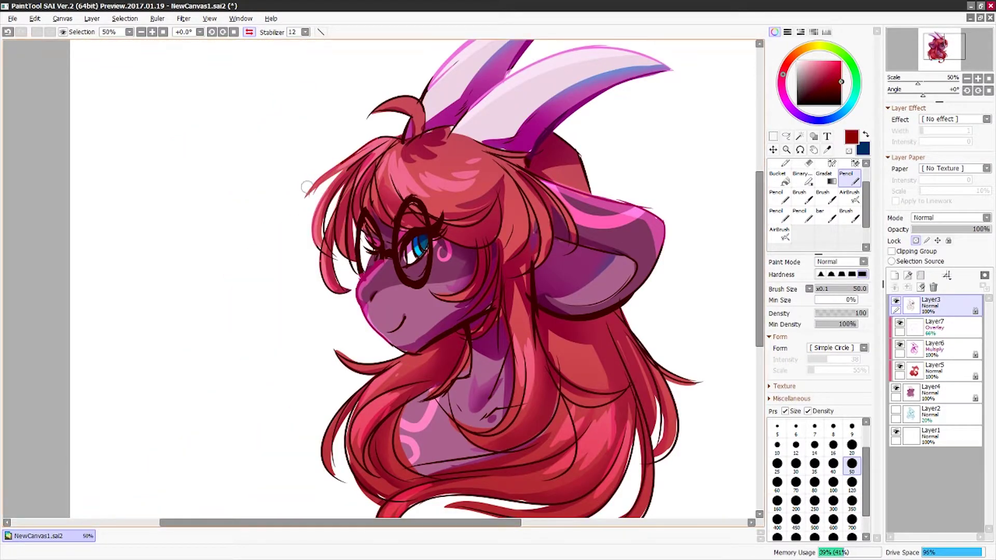
left_click_drag(415, 363, 438, 245)
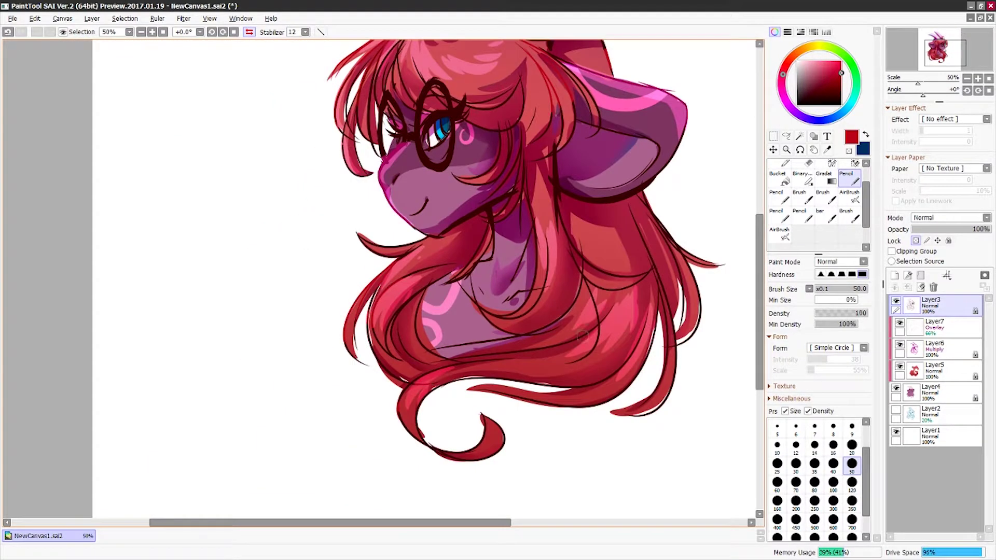
left_click(851, 482)
left_click_drag(588, 107, 572, 221)
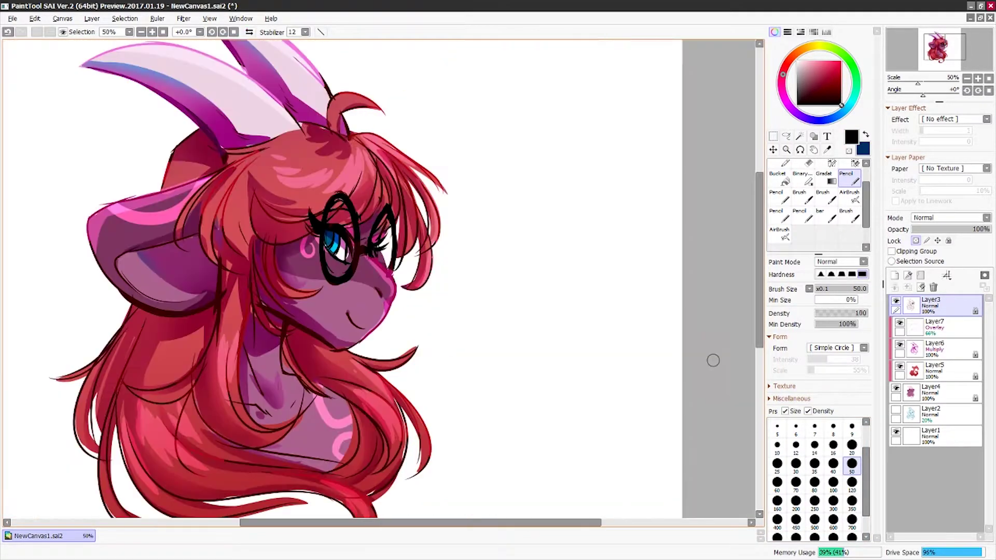
- On a new layer, trace white rim light along the pony's outline
key("h")
left_click(851, 445)
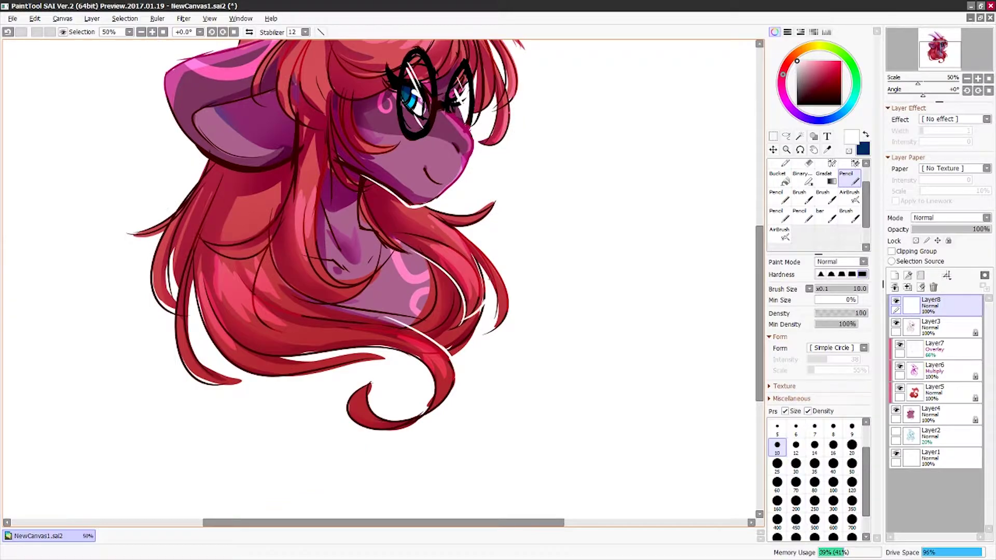
left_click_drag(377, 336, 382, 385)
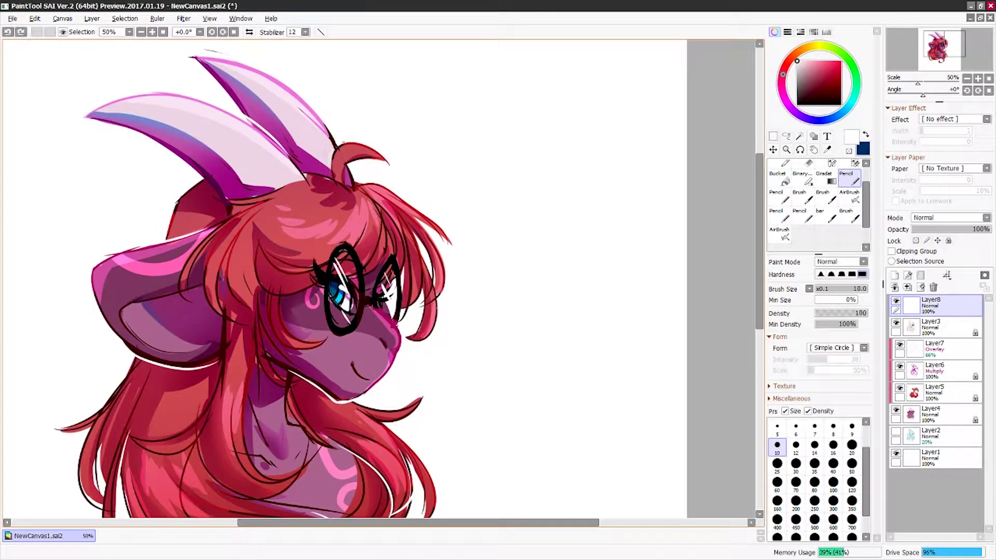
key("h")
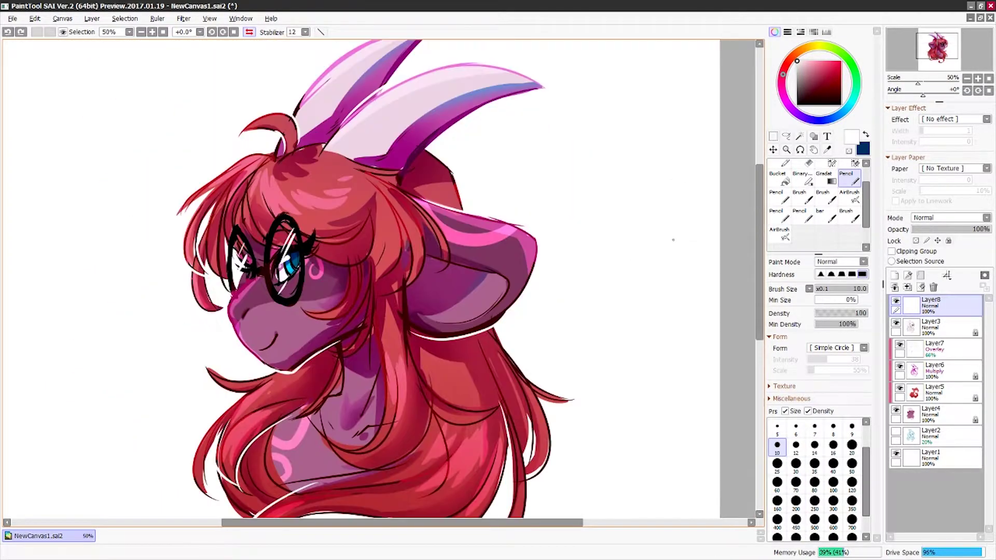
- On another new layer, paint red and magenta accents with a size-14 brush
left_click(894, 287)
left_click_drag(534, 358, 669, 153)
left_click(814, 444)
left_click(403, 358, "alt")
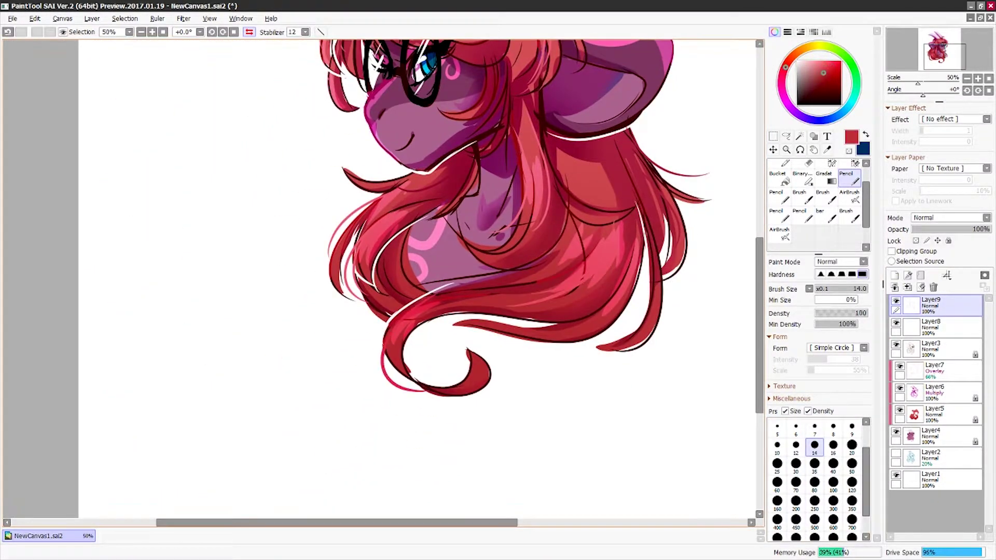
mouse_move(415, 260)
left_mouse_down()
mouse_move(323, 301)
mouse_move(312, 443)
left_mouse_up()
left_click_drag(312, 312, 298, 353)
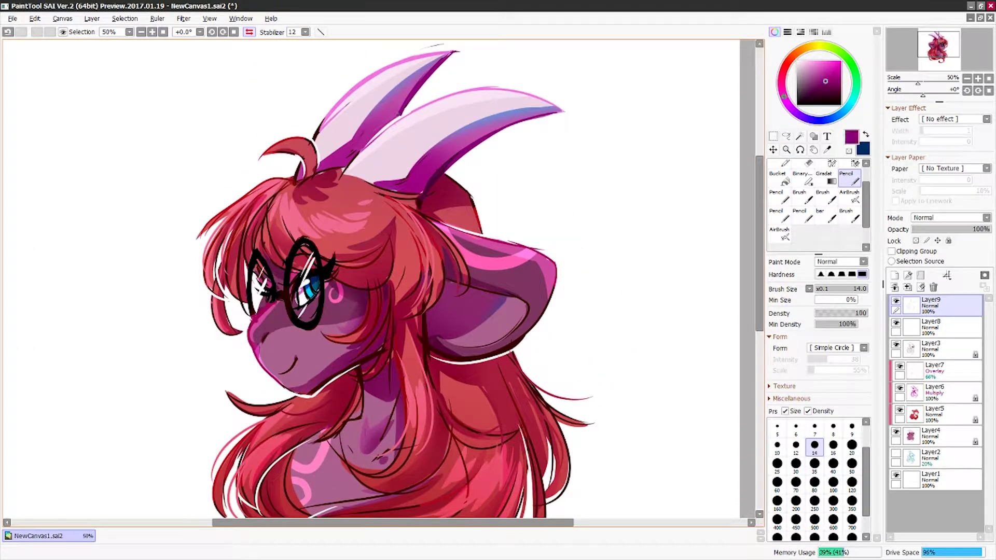
left_click_drag(311, 280, 393, 211)
left_click(249, 32)
- Export the painting as ruo.psd
left_click(13, 18)
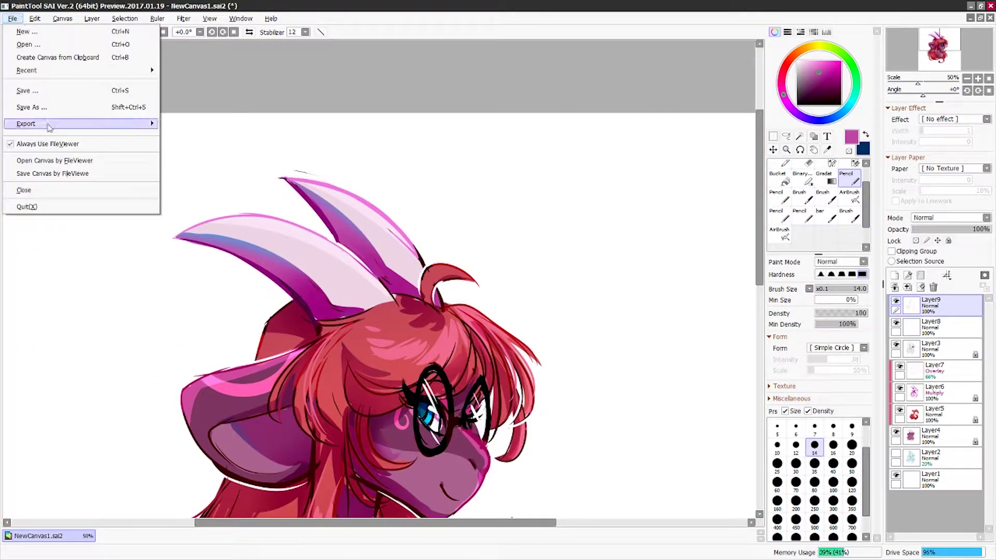
left_click(189, 192)
left_click(654, 318)
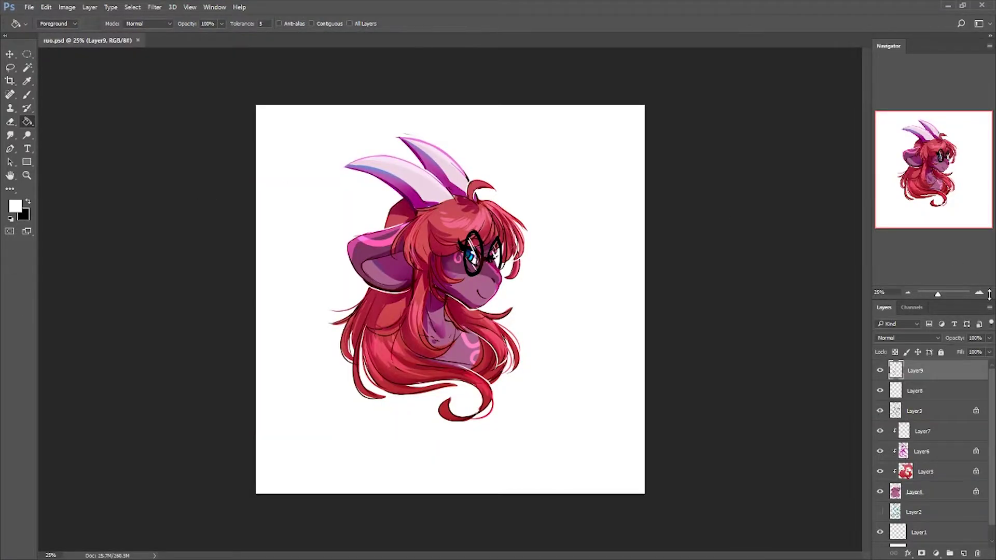
- In Photoshop, crop the canvas tighter around the portrait and add a new layer
key("ctrl+plus")
key("ctrl+plus")
key("ctrl+plus")
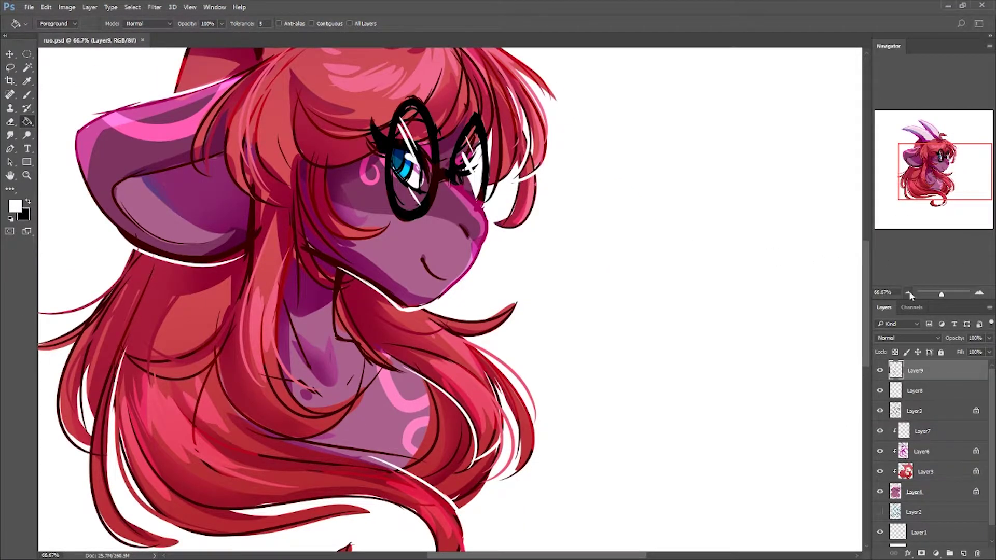
left_click(909, 294)
left_click(908, 293)
left_click(908, 294)
key("c")
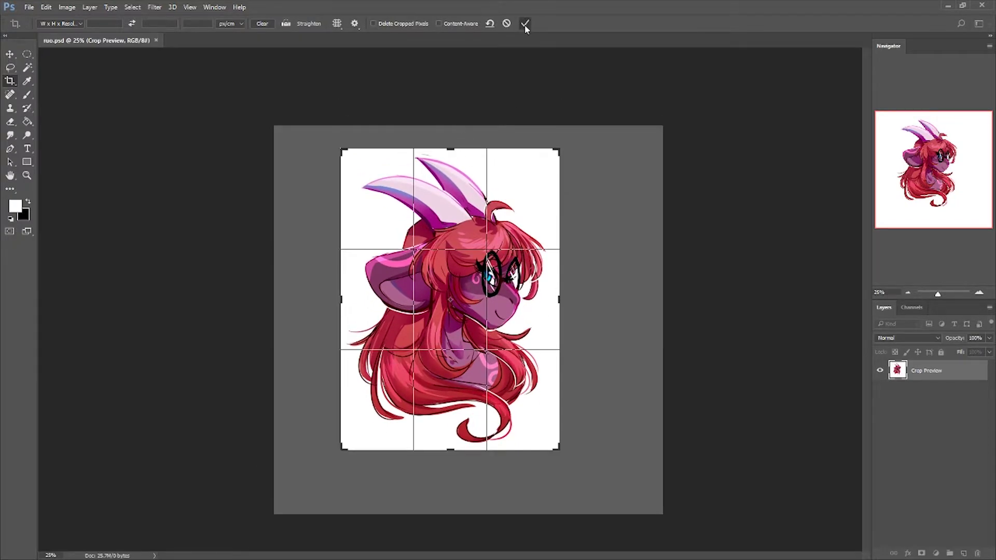
left_click(525, 23)
key("ctrl+plus")
key("ctrl+plus")
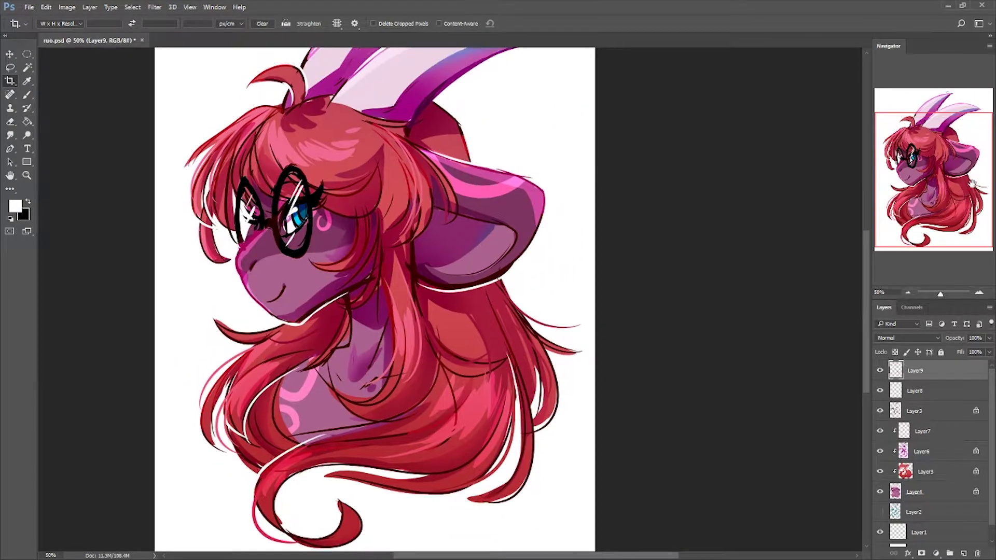
key("ctrl+shift+n")
- Fill the new layer with blue and blend it in Soft Light mode
right_click(28, 121)
left_click(78, 129)
left_click(15, 207)
left_click(363, 363)
- Shift the artwork's hue and saturation with Image > Adjustments > Hue/Saturation
left_click(66, 8)
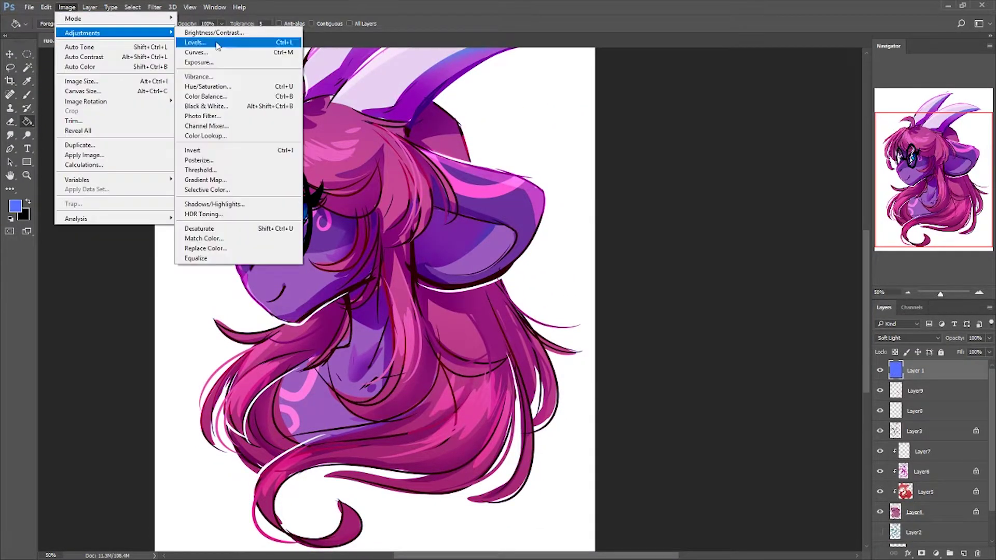
left_click(207, 86)
left_click_drag(835, 204, 876, 204)
left_click_drag(835, 259, 838, 271)
left_click(954, 170)
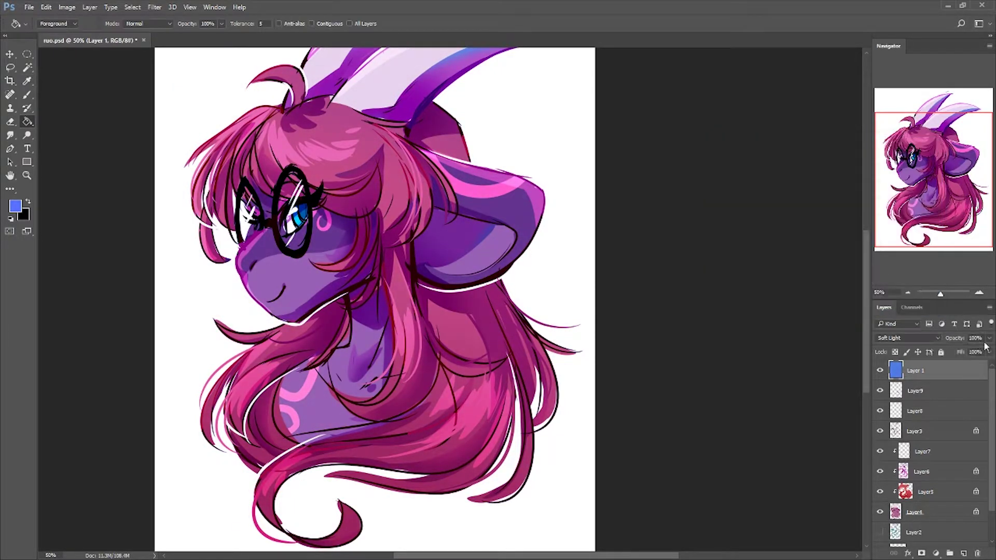
- Add a Brightness/Contrast adjustment layer
left_click(932, 551)
left_click(849, 337)
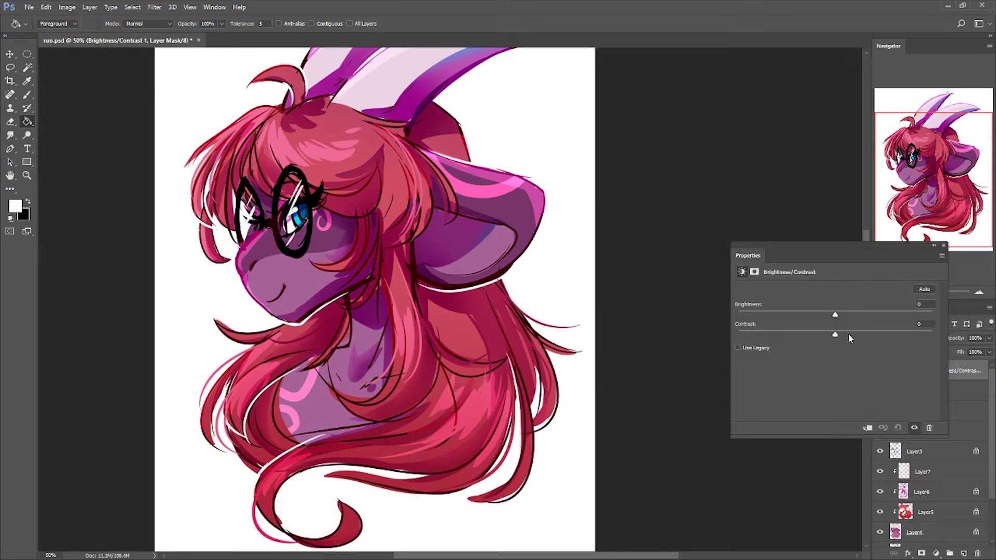
left_click(884, 374)
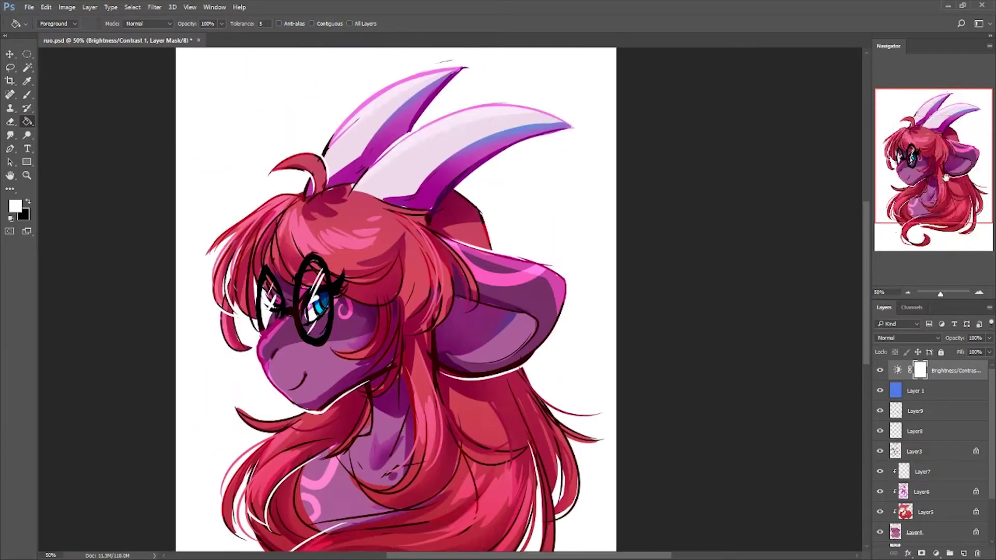
left_click_drag(934, 172, 940, 176)
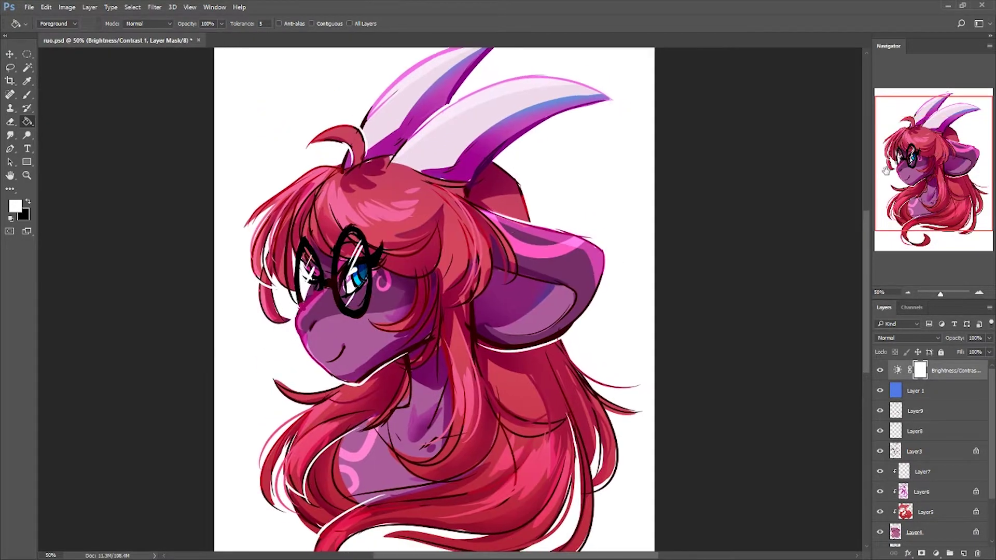
- Place a grunge texture, stretch it over the canvas, and set it to Overlay at 20% opacity
left_click(29, 7)
left_click(31, 29)
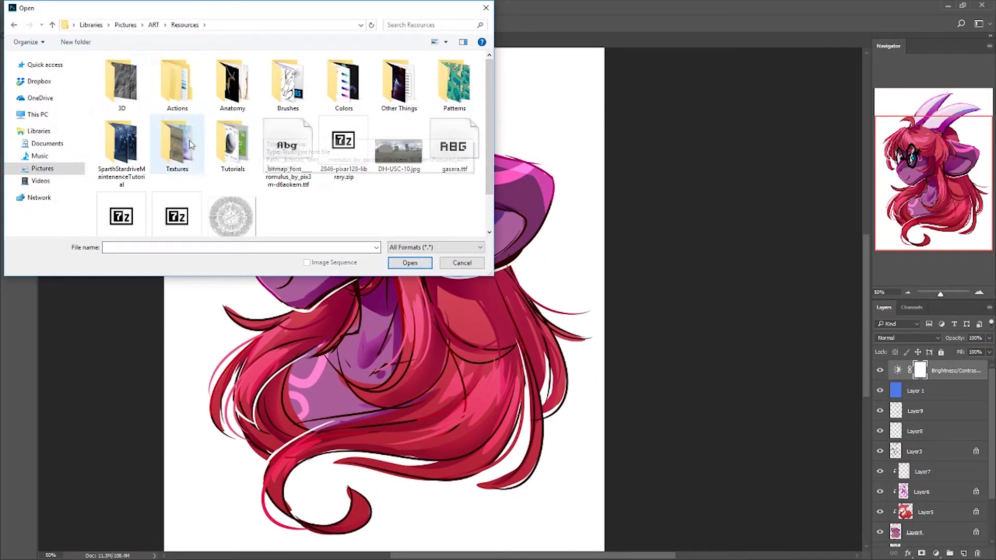
key("ctrl+t")
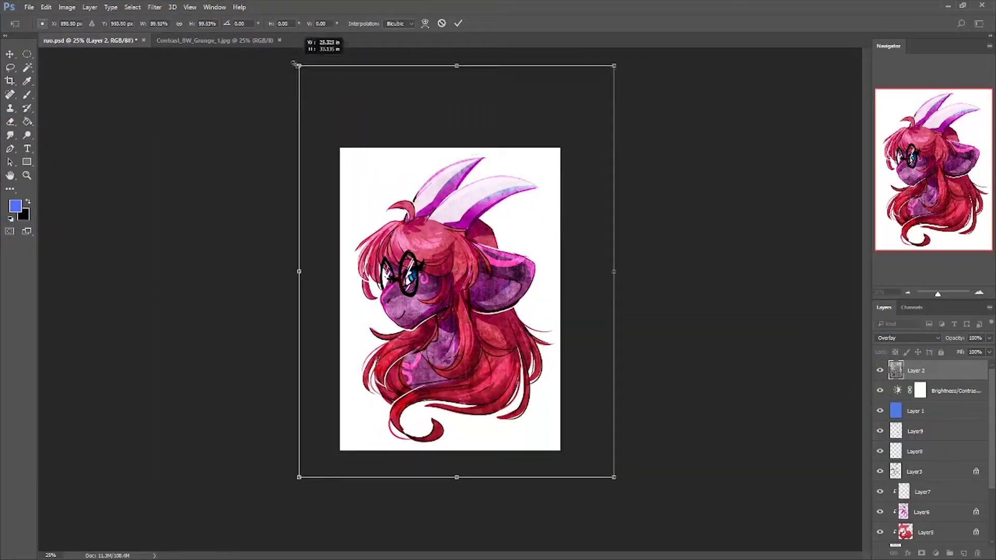
left_click_drag(296, 63, 338, 145)
left_click_drag(616, 474, 589, 464)
key("Return")
key("ctrl+plus")
key("ctrl+plus")
key("ctrl+plus")
left_click_drag(989, 338, 953, 355)
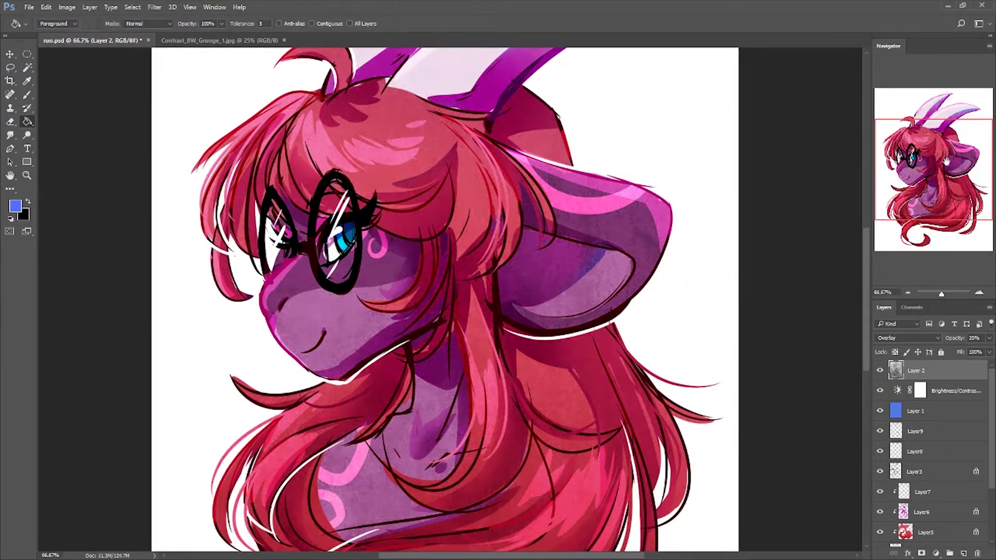
- Stamp all visible layers into a new layer and sharpen it
key("ctrl+alt+shift+e")
left_click(67, 7)
left_click(309, 190)
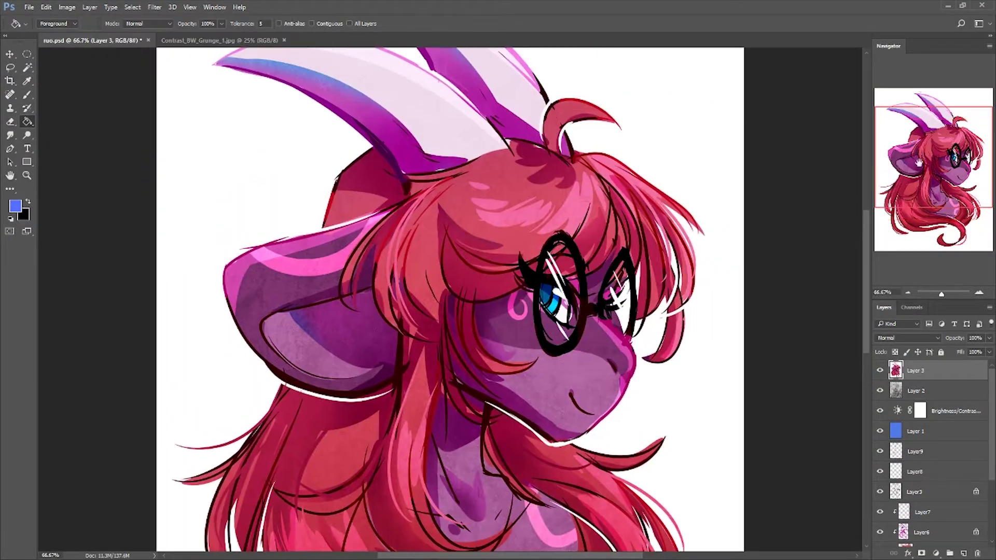
scroll(363, 259, "down", 5)
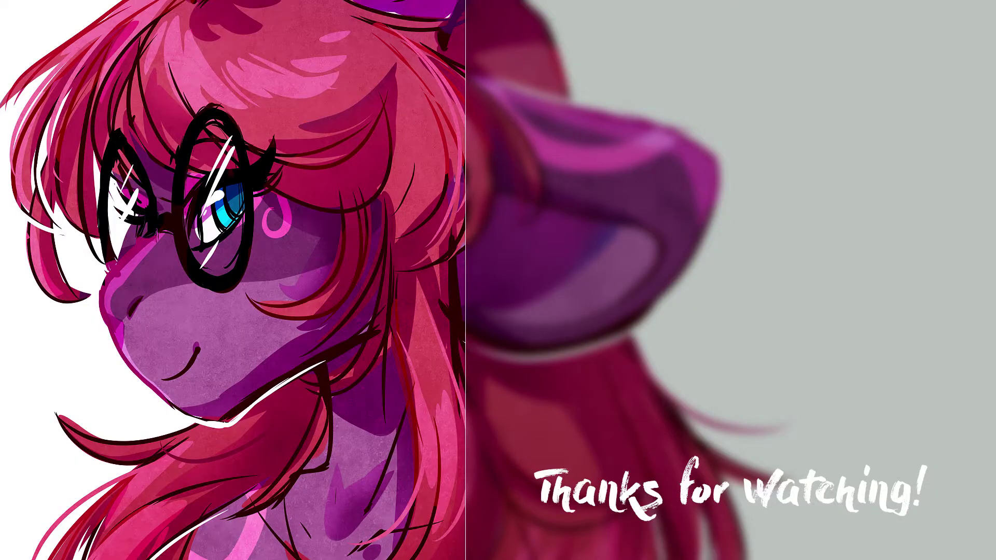